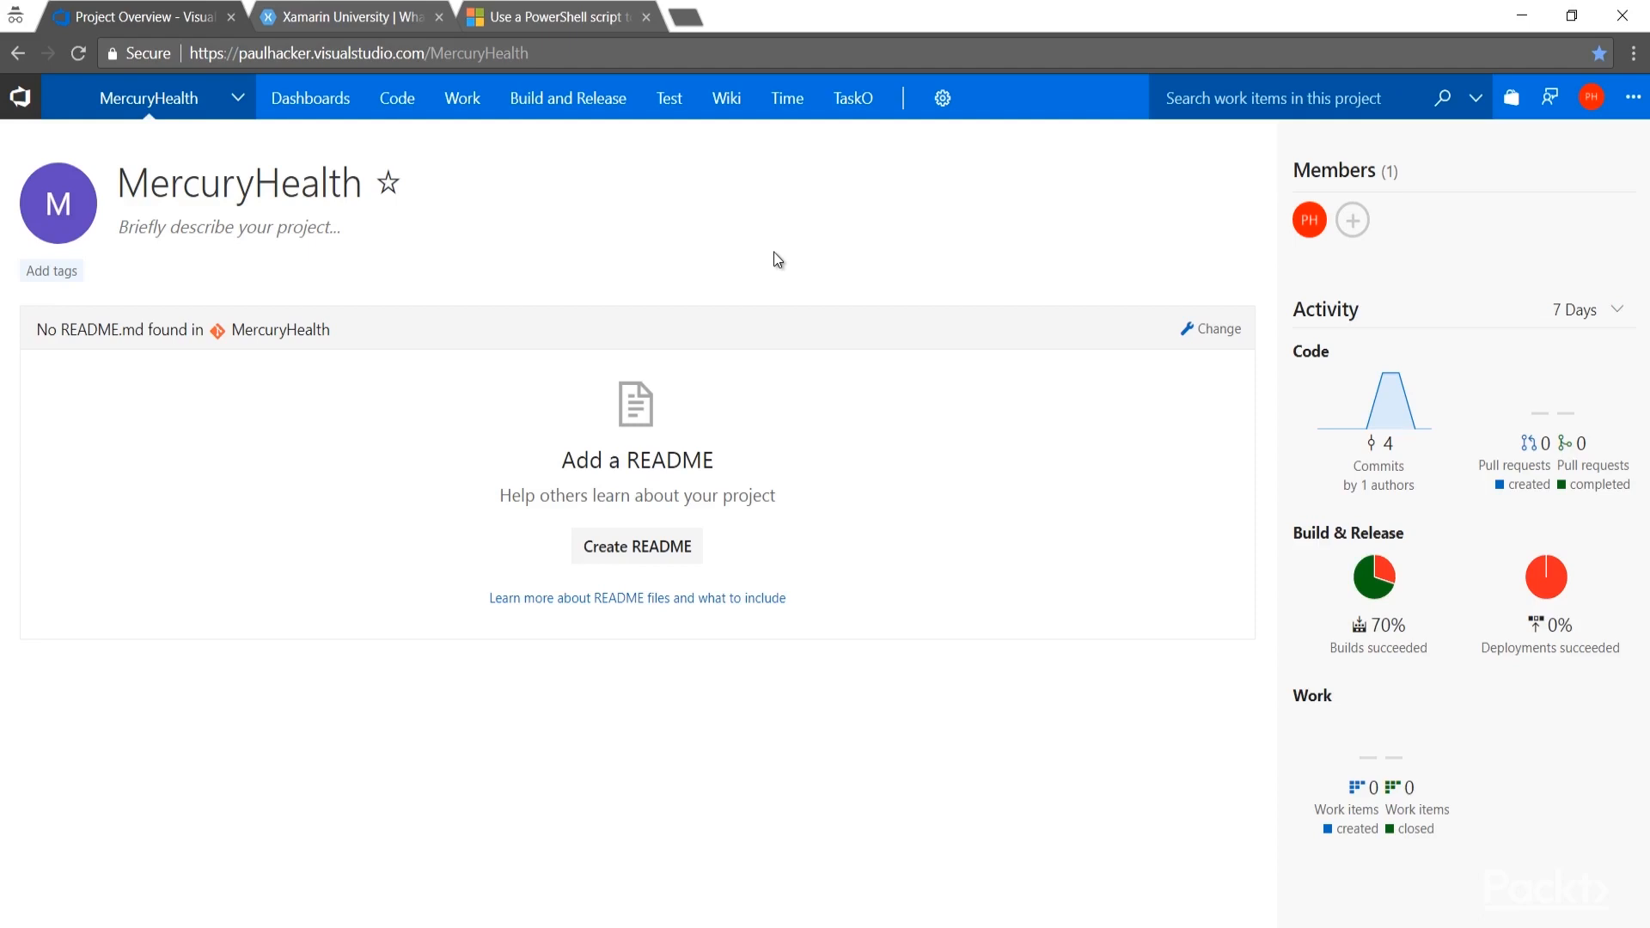
# Open the MercuryHealth.CD build definition for editing from the project's build definitions.
pyautogui.moveTo(537, 102)
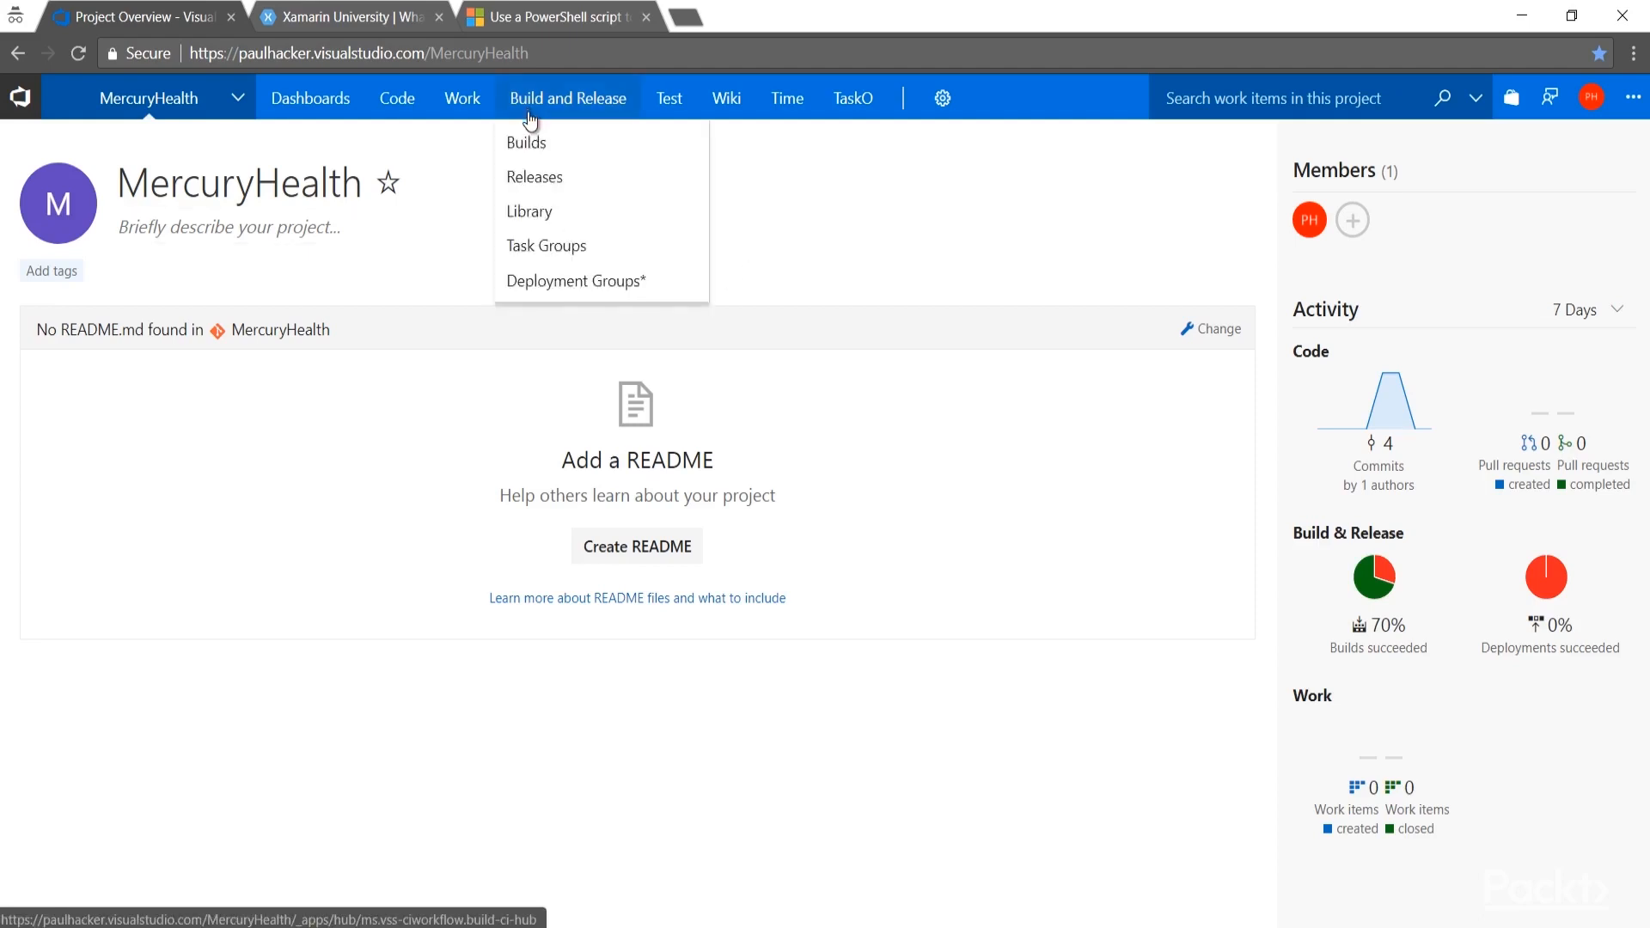
pyautogui.click(526, 146)
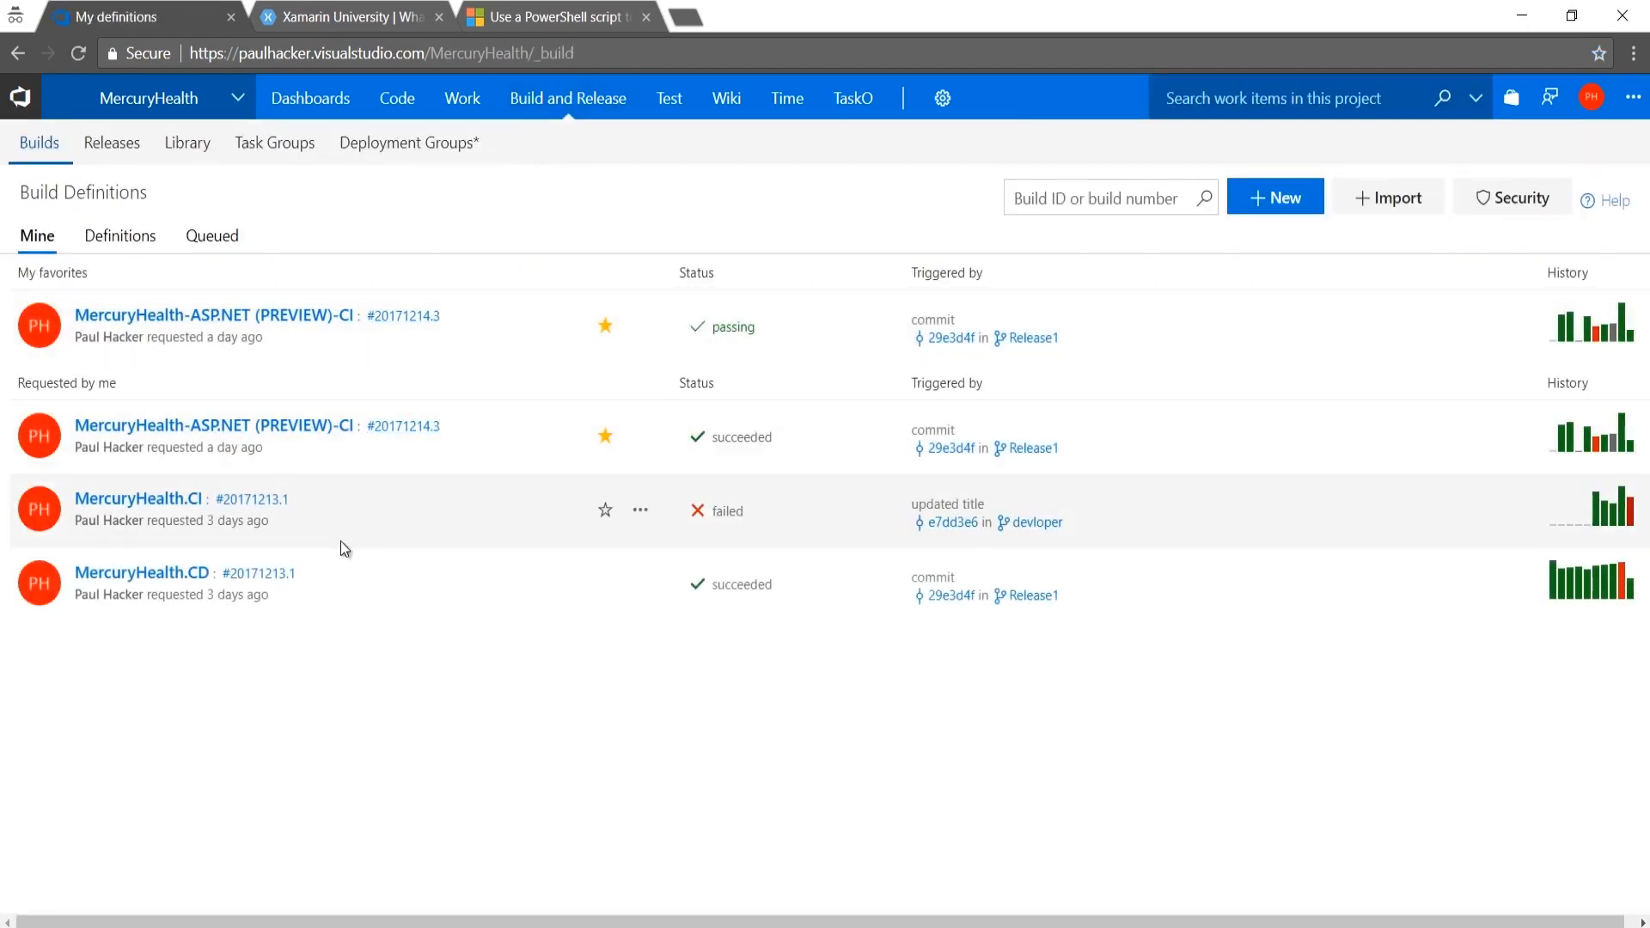
pyautogui.click(640, 584)
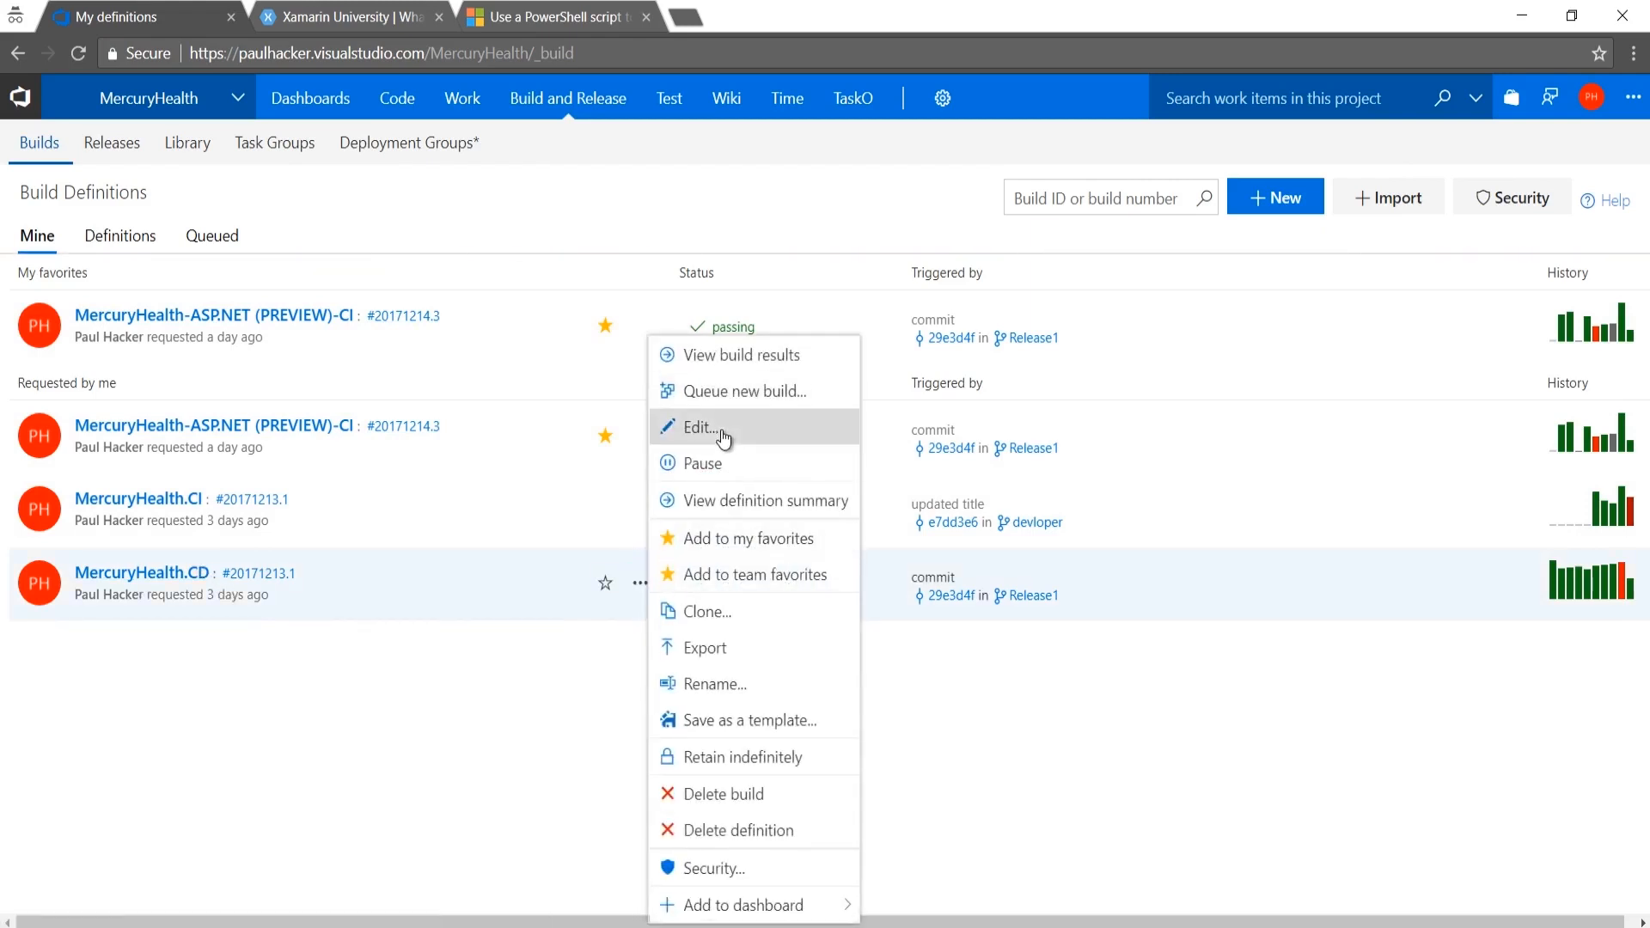
pyautogui.click(724, 428)
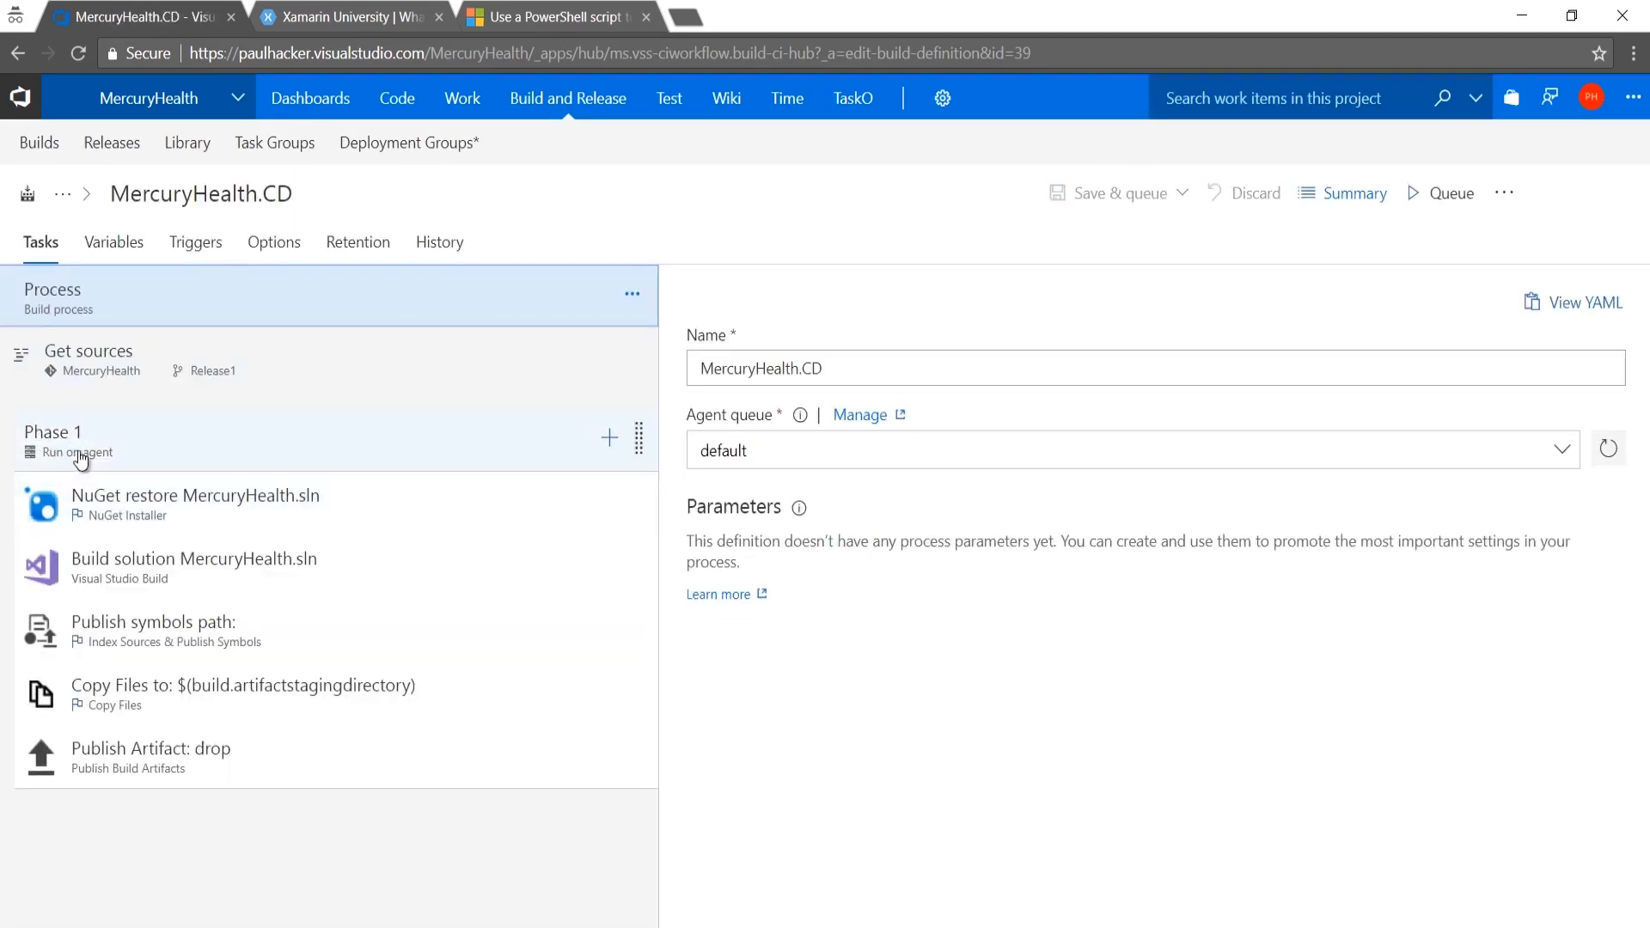
# Start adding a task to Phase 1 and look through the catalog of all available tasks.
pyautogui.click(610, 440)
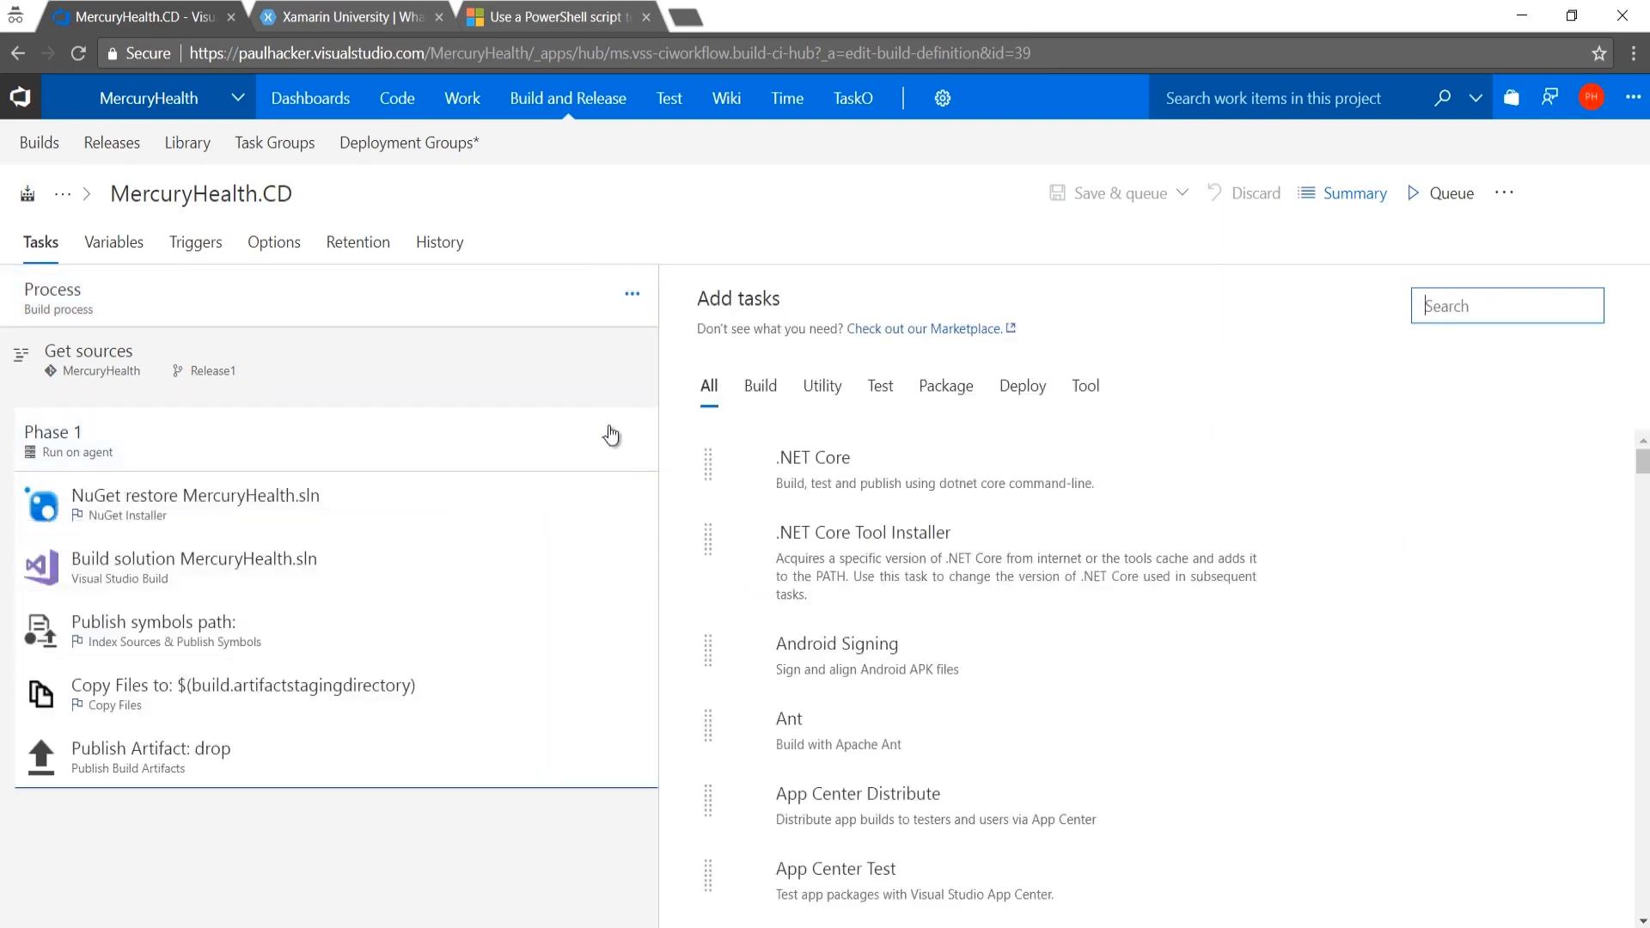
pyautogui.moveTo(955, 478)
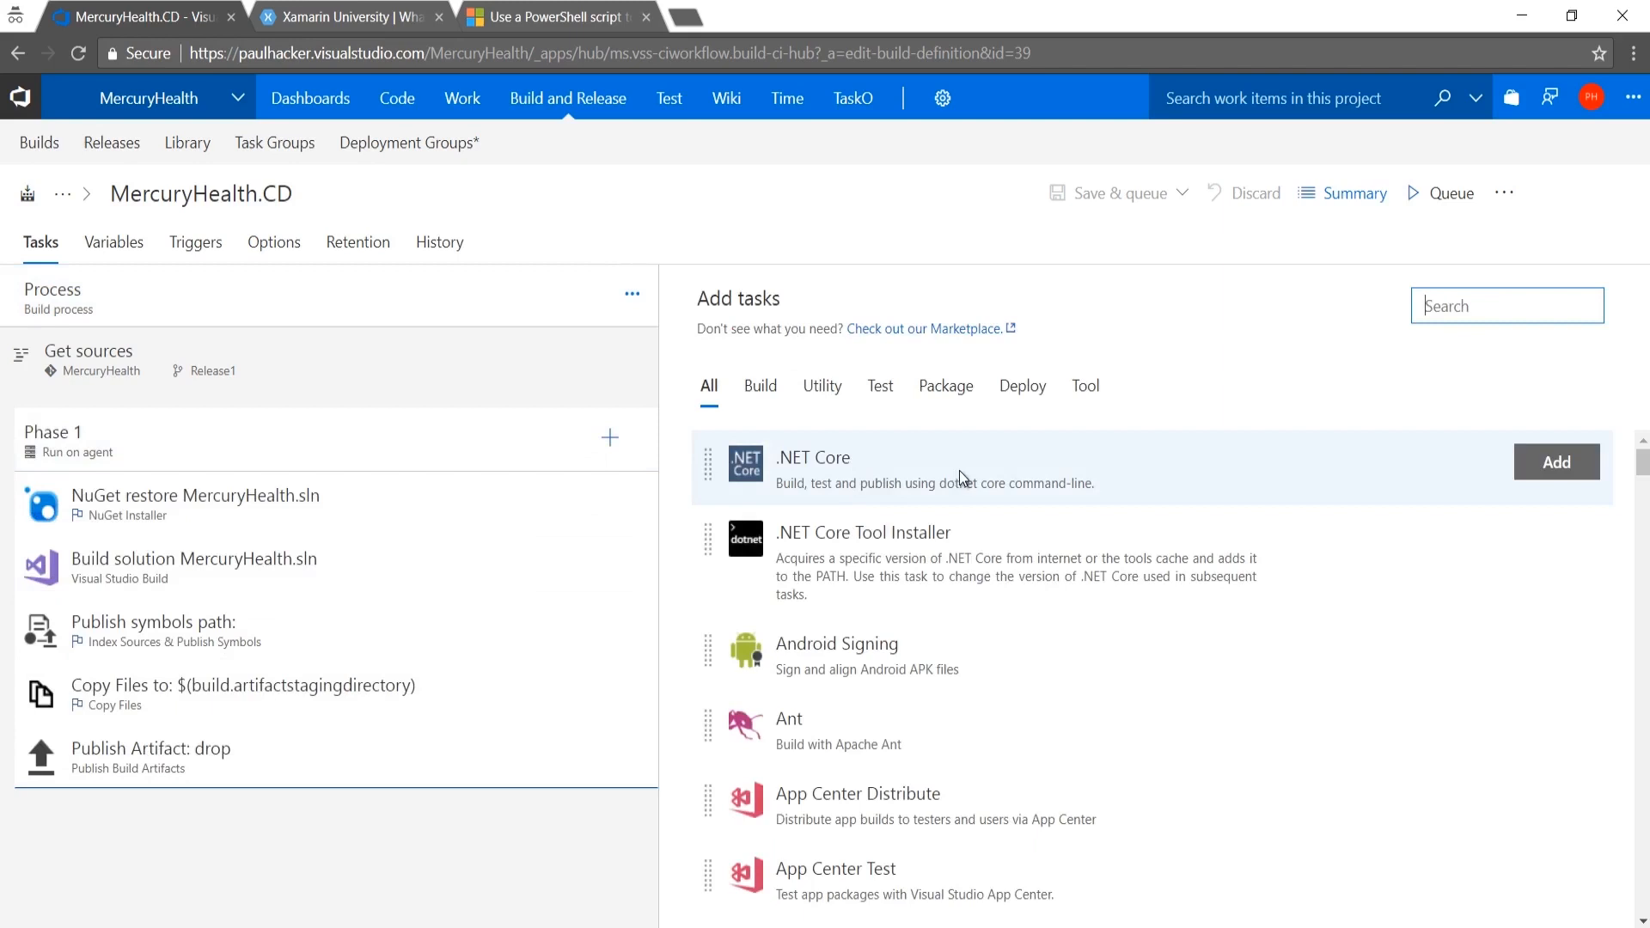
pyautogui.scroll(-3, 961, 472)
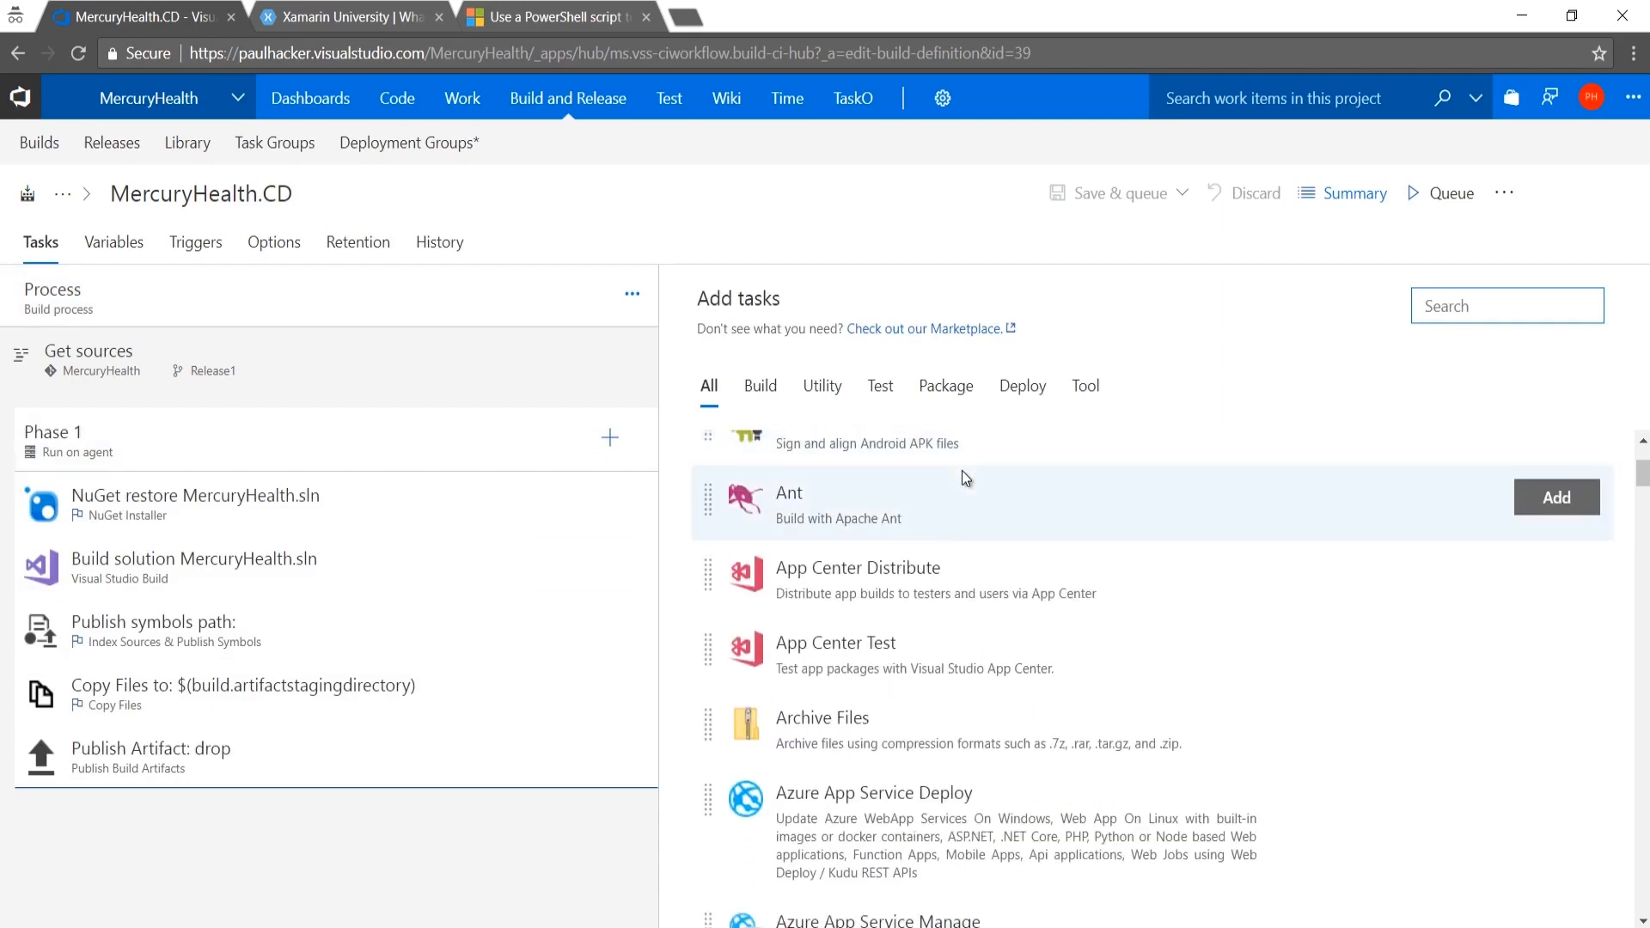
pyautogui.scroll(-1, 962, 479)
pyautogui.scroll(-3, 959, 479)
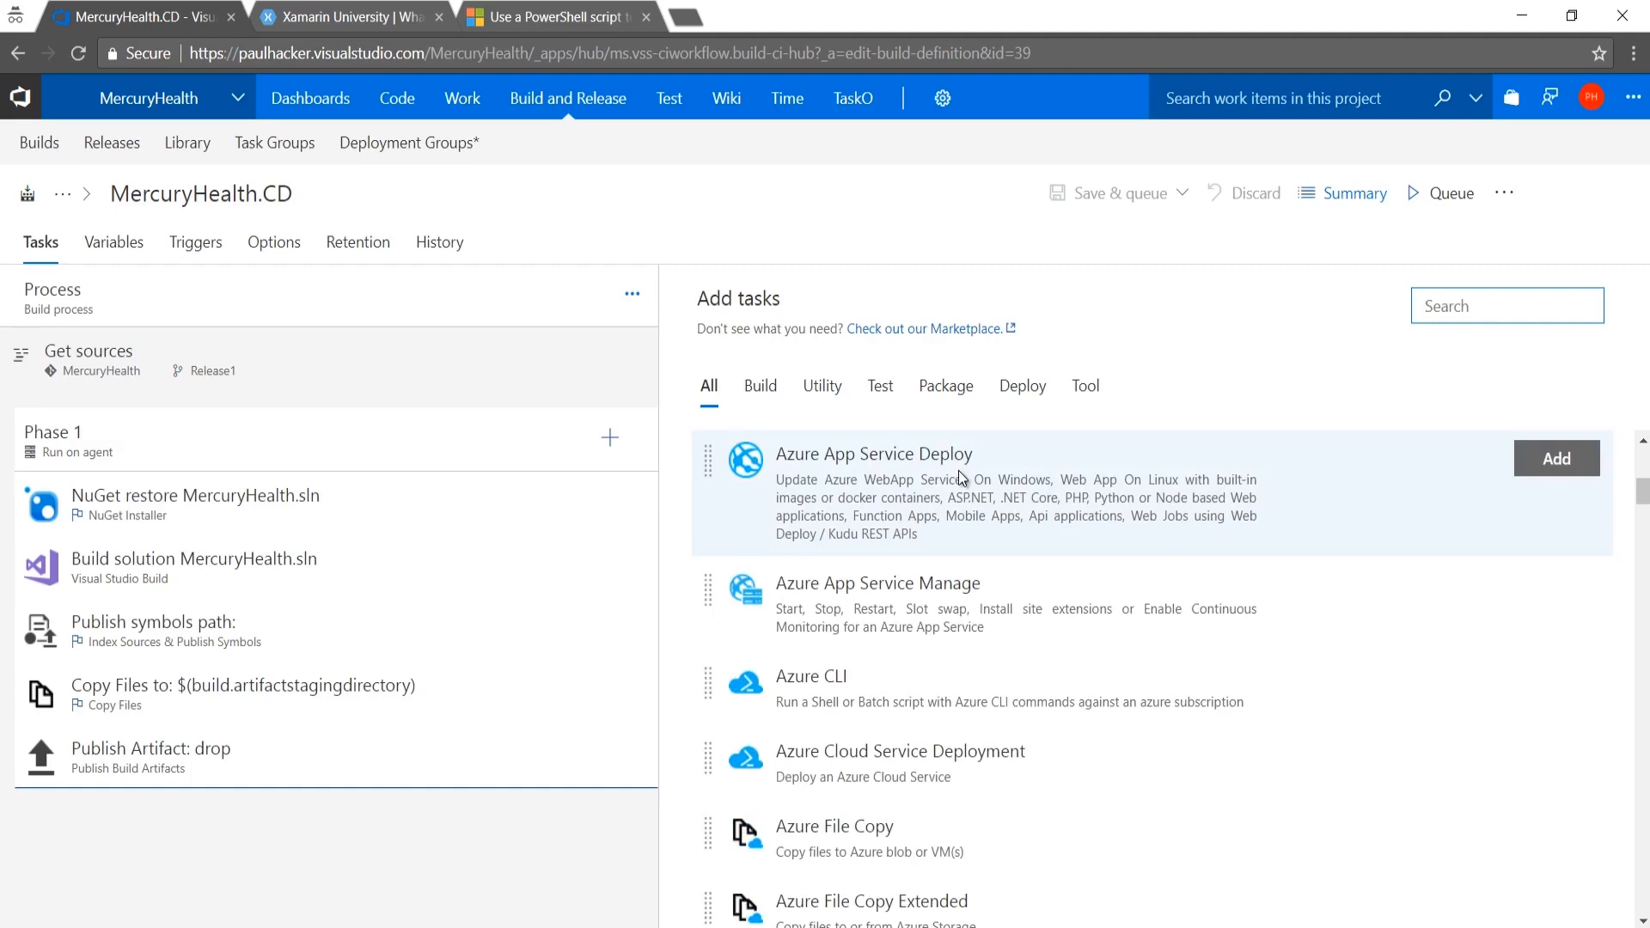
pyautogui.scroll(10, 957, 471)
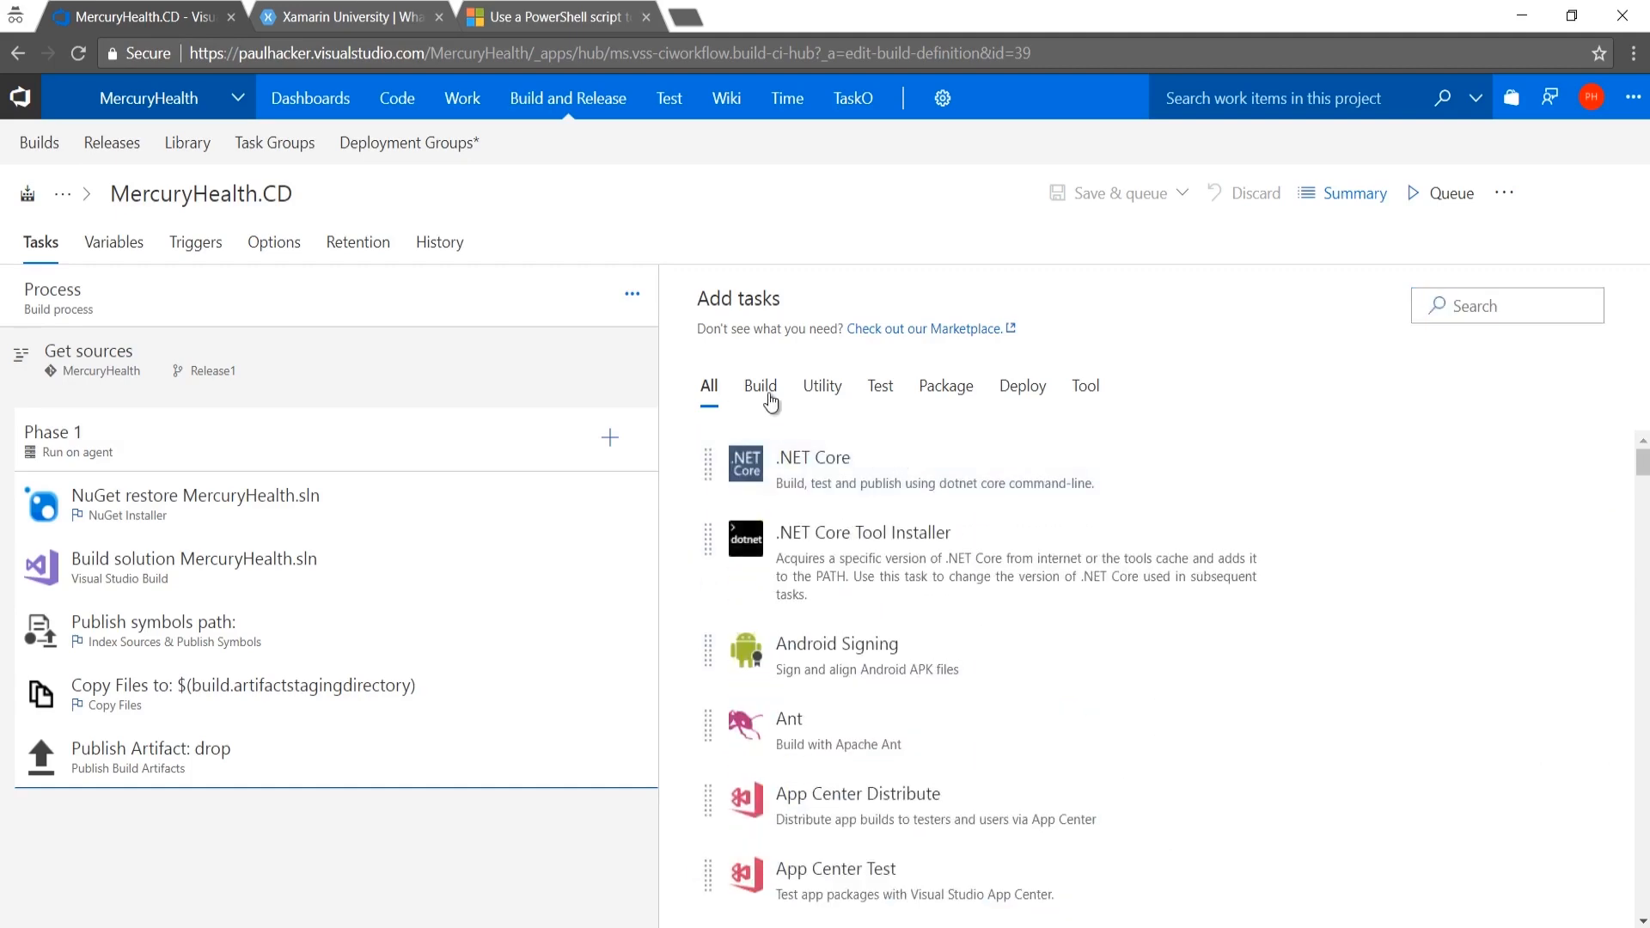
# Examine the tasks available in the Build category, including the details of the Docker task.
pyautogui.click(769, 395)
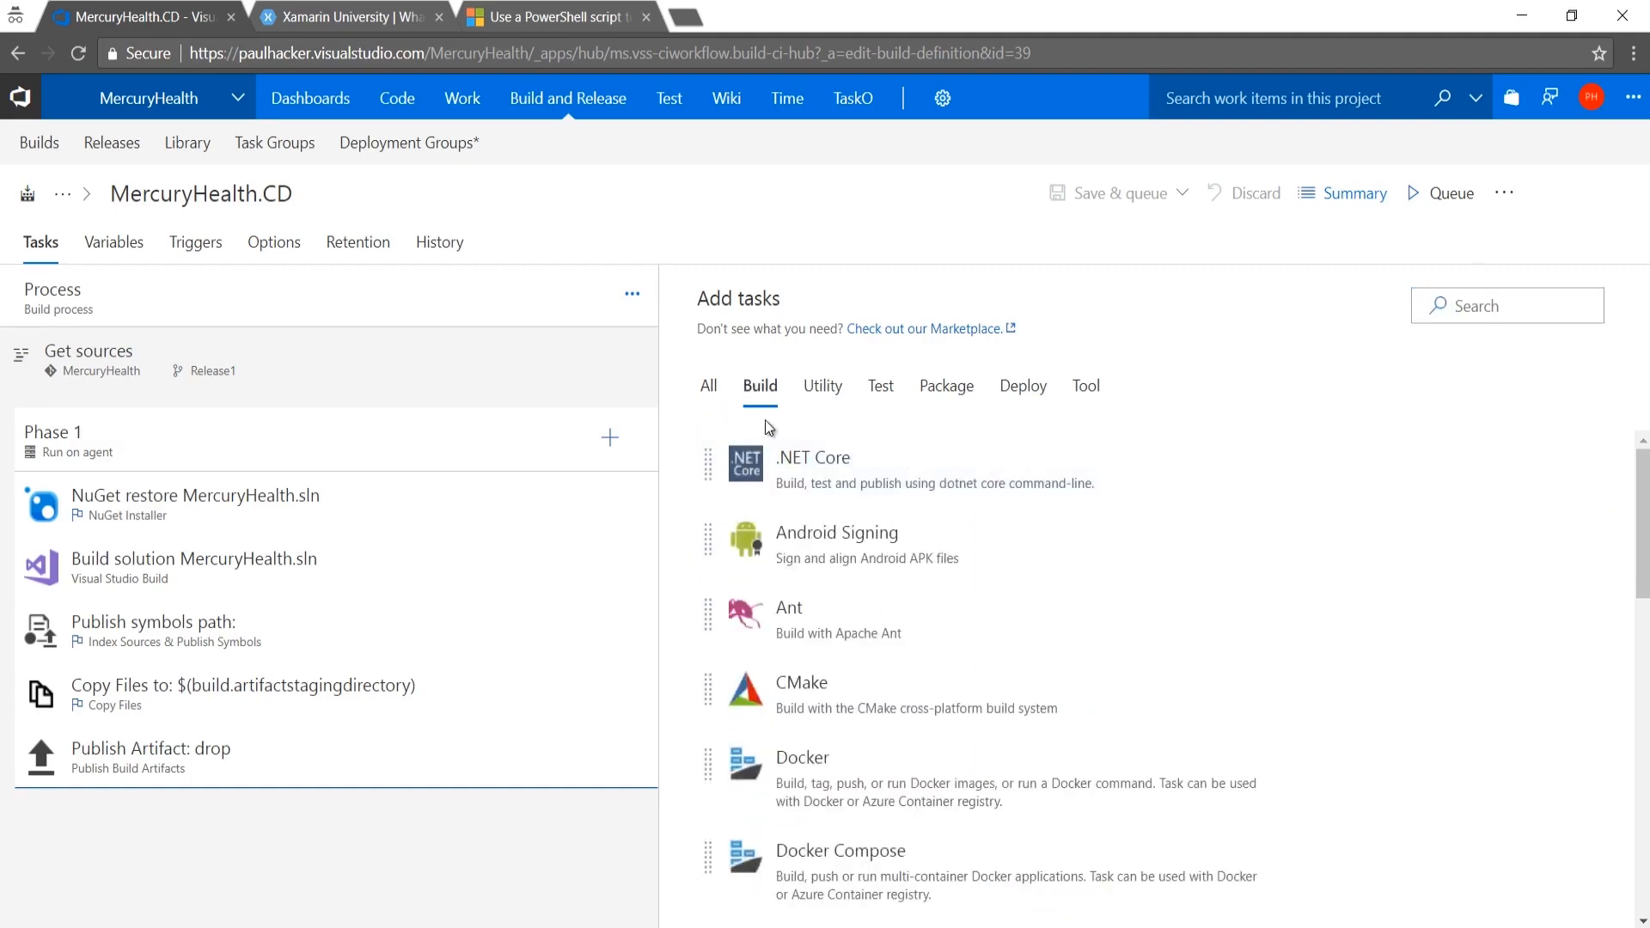
pyautogui.click(819, 785)
pyautogui.scroll(-1, 957, 761)
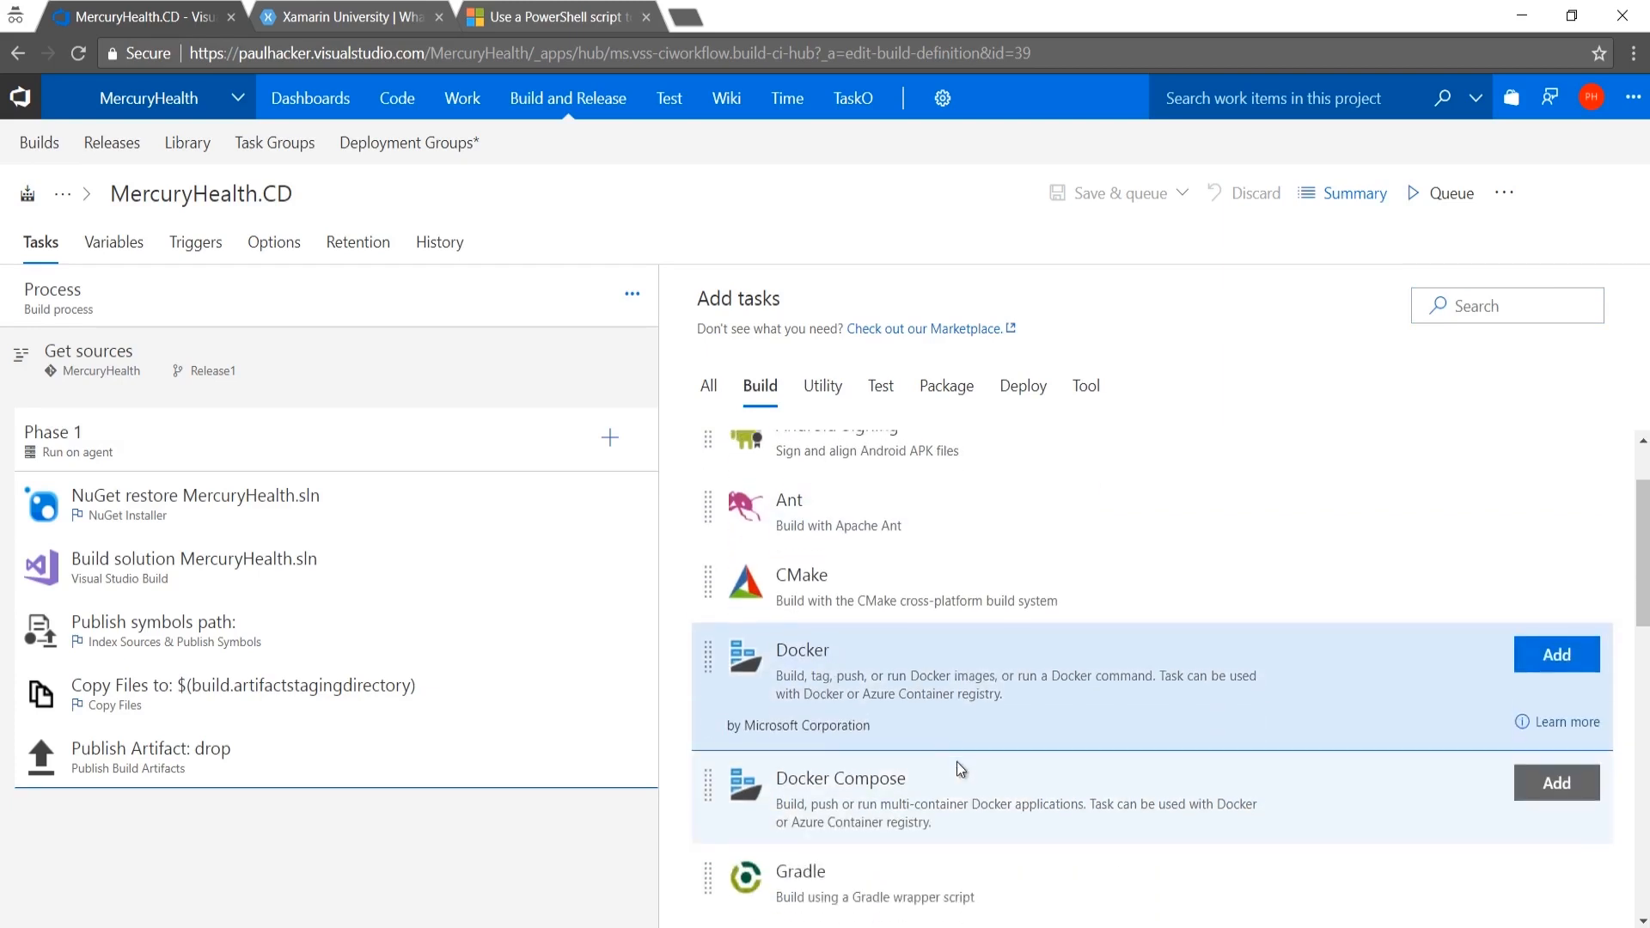
pyautogui.scroll(-1, 951, 704)
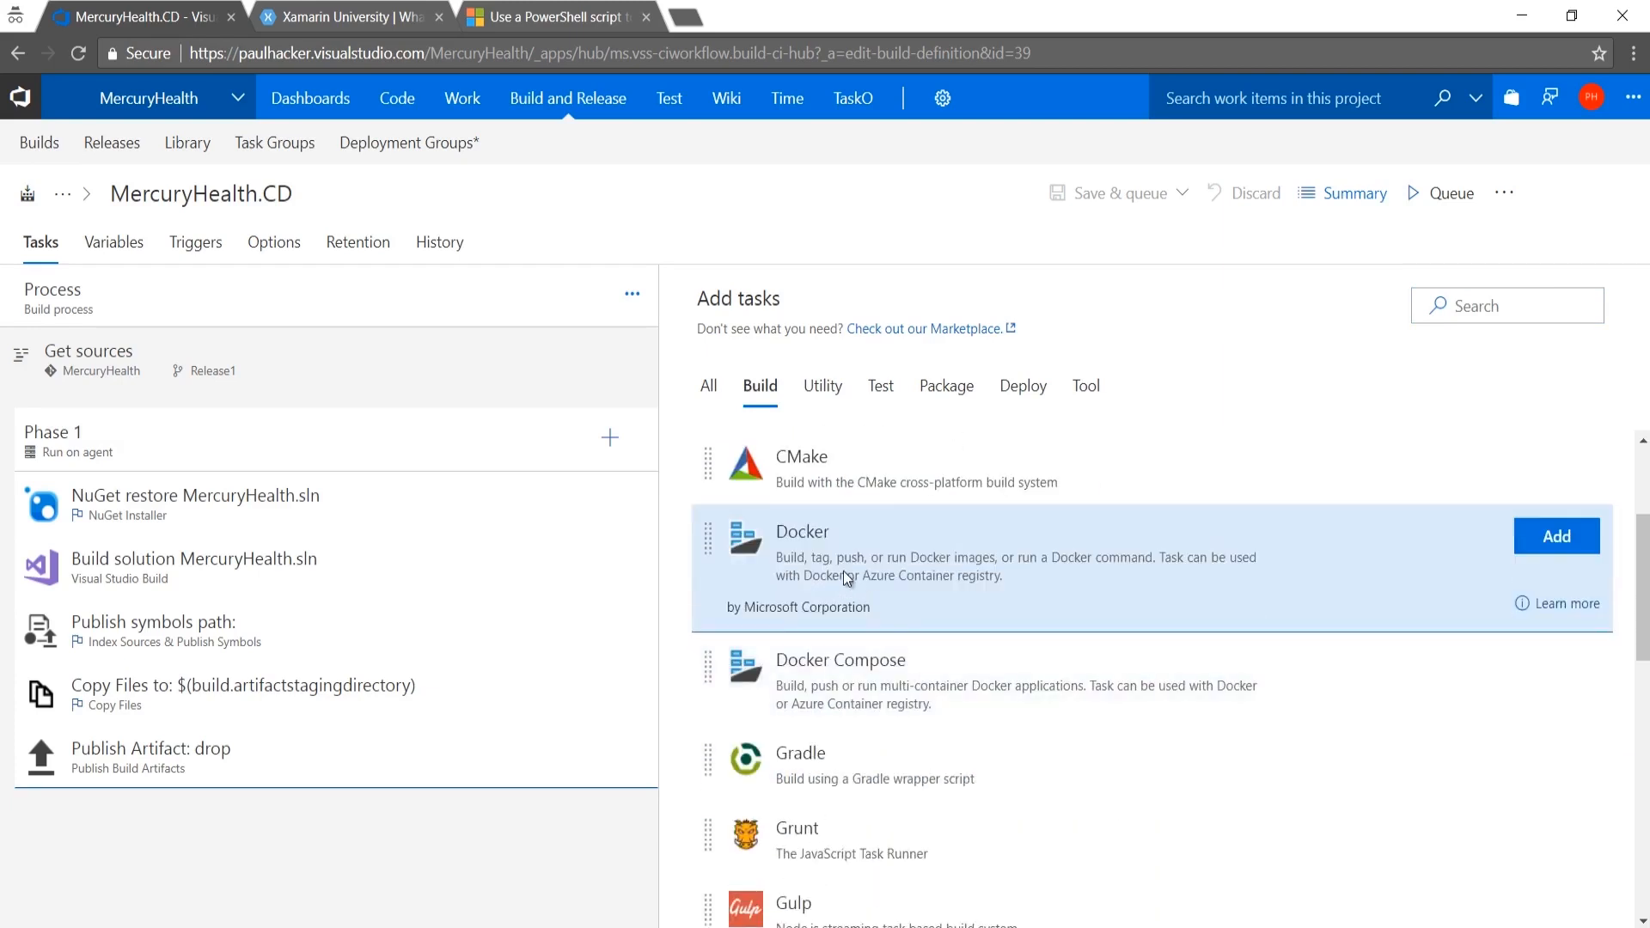
pyautogui.scroll(-1, 969, 765)
pyautogui.scroll(-3, 970, 764)
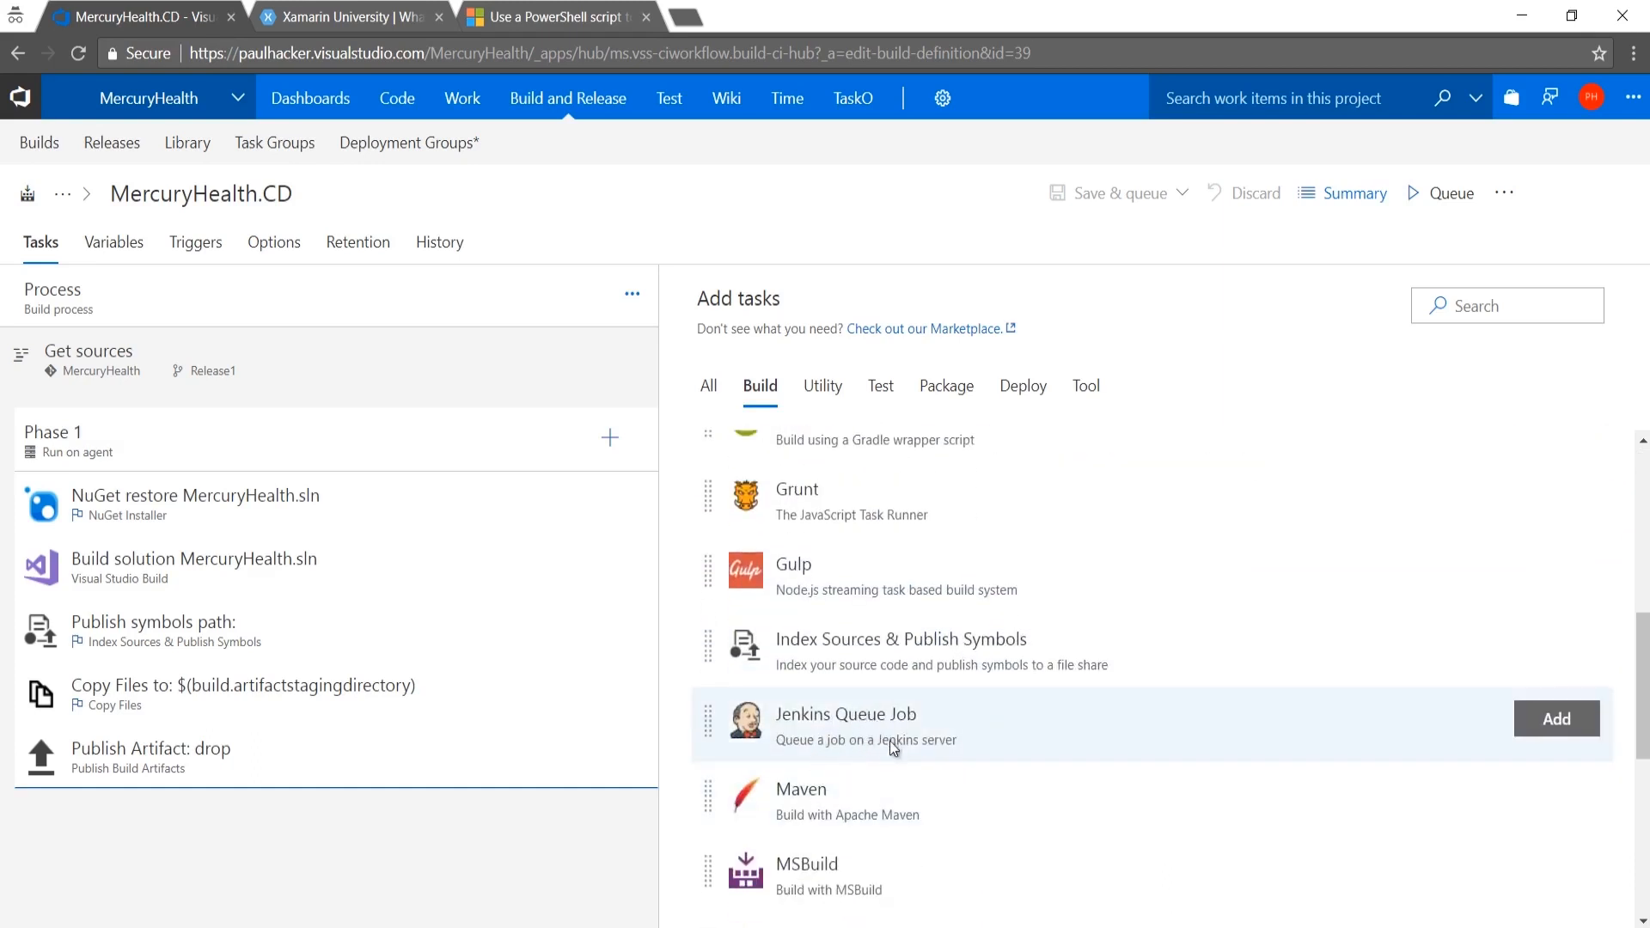
pyautogui.scroll(-3, 864, 739)
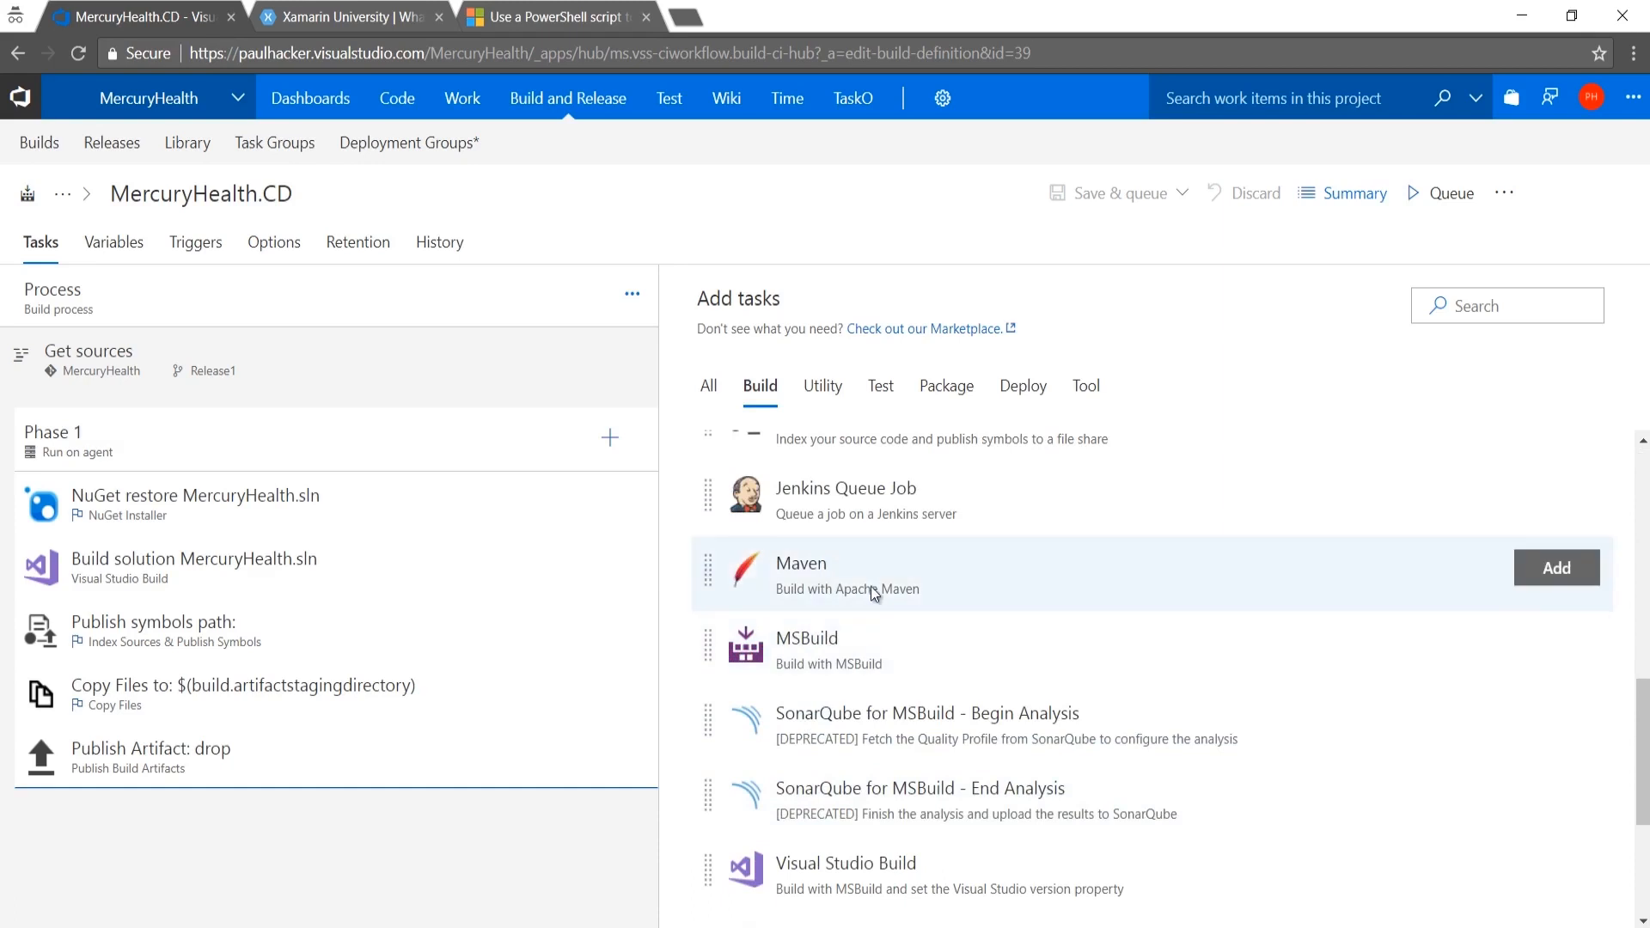
pyautogui.scroll(-3, 871, 674)
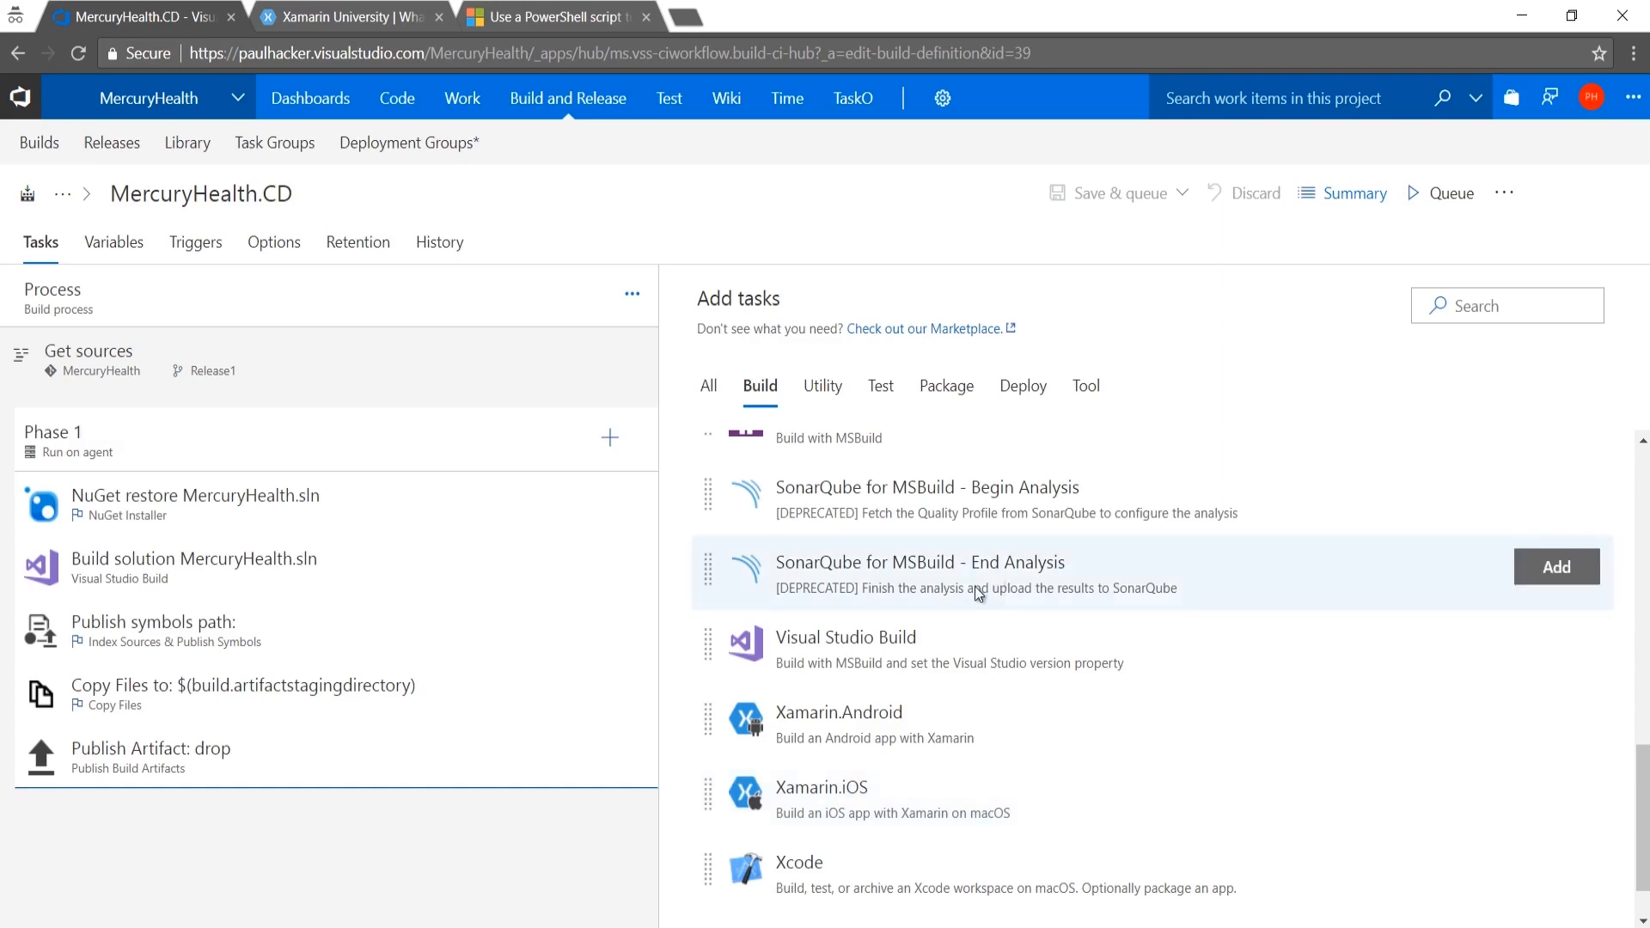
# Examine the full list of tasks in the Deploy category and those in the Test category.
pyautogui.click(1019, 394)
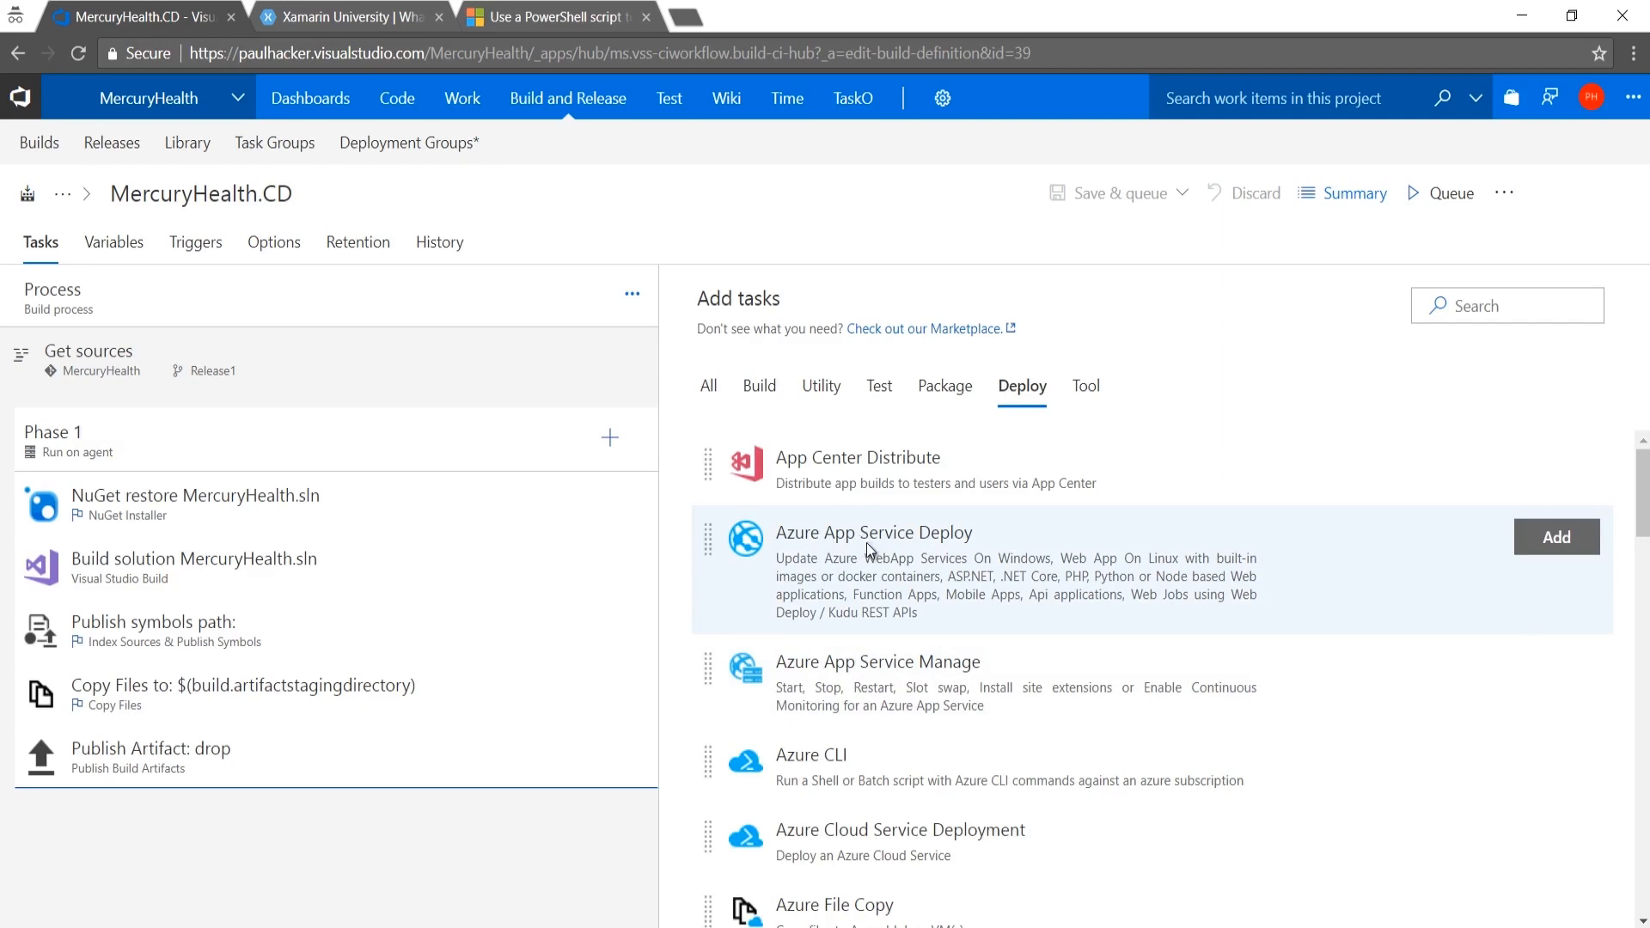
pyautogui.scroll(-1, 870, 550)
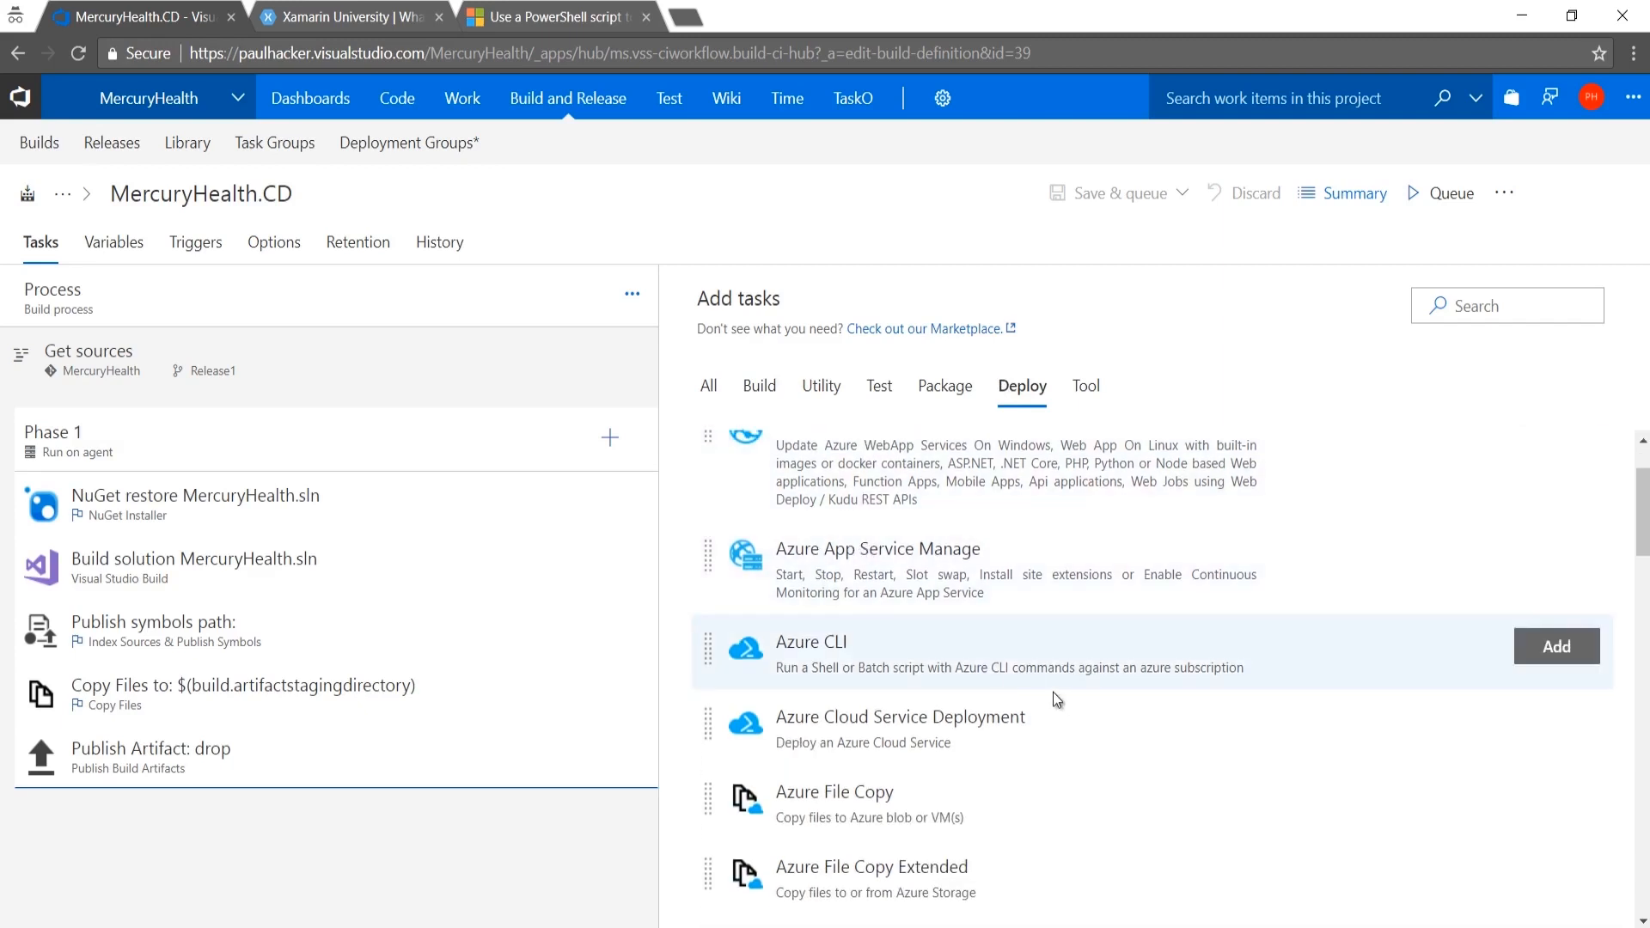
pyautogui.scroll(-1, 1058, 696)
pyautogui.scroll(-1, 1055, 691)
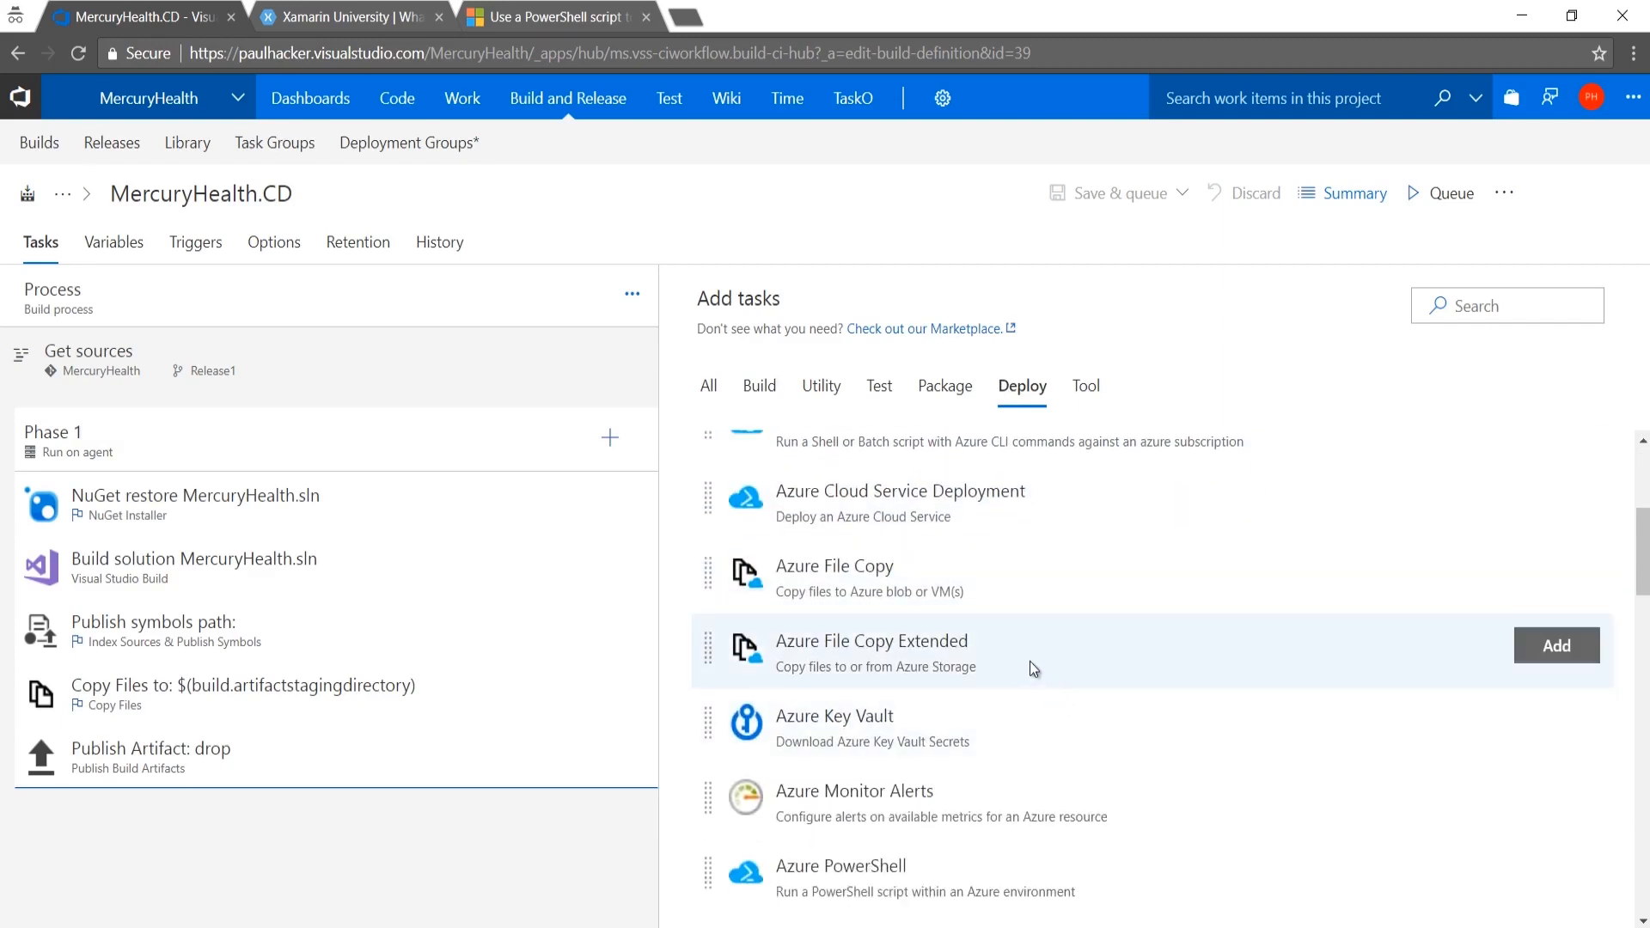
pyautogui.scroll(-1, 988, 627)
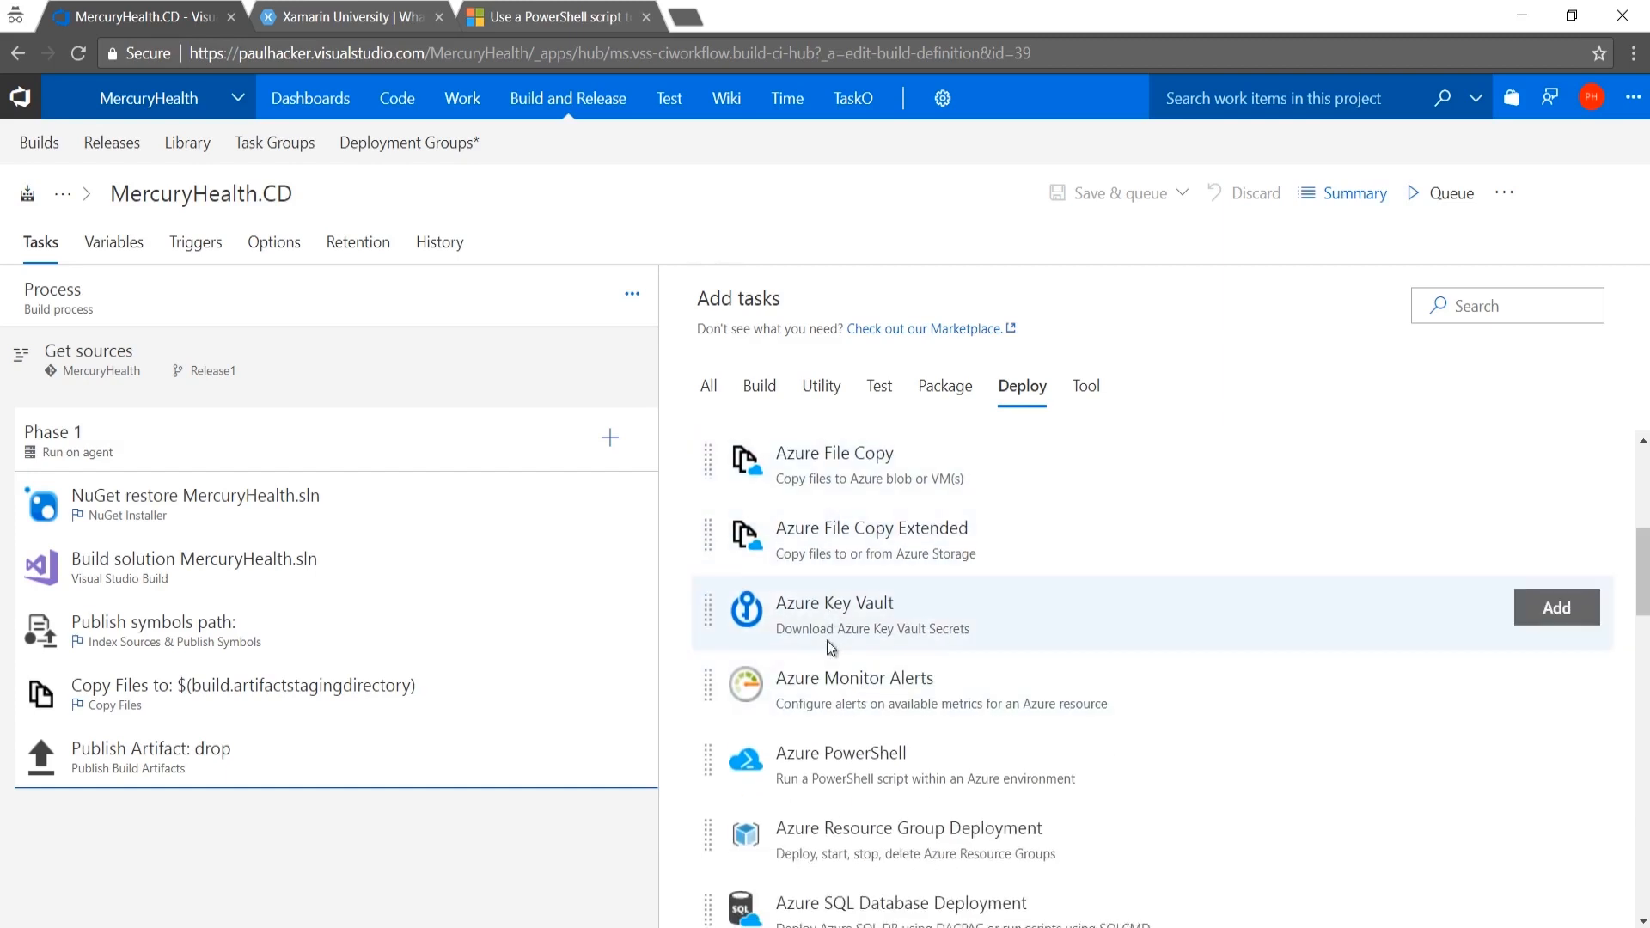
pyautogui.scroll(-2, 863, 748)
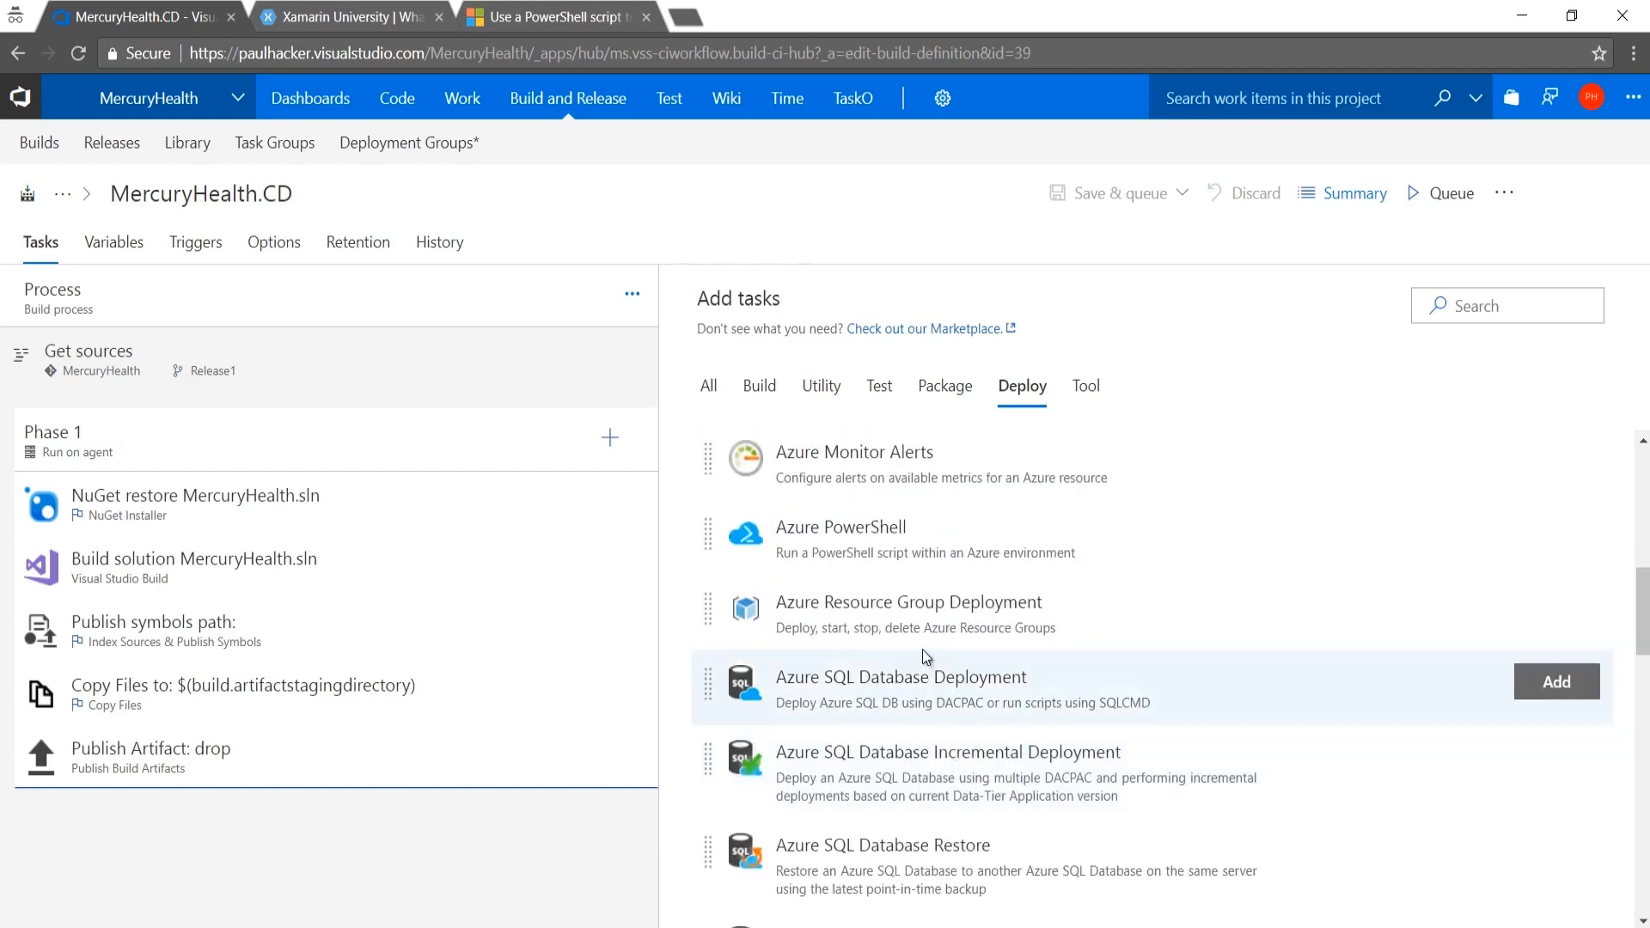
pyautogui.scroll(-2, 922, 646)
pyautogui.scroll(2, 925, 643)
pyautogui.scroll(-3, 996, 739)
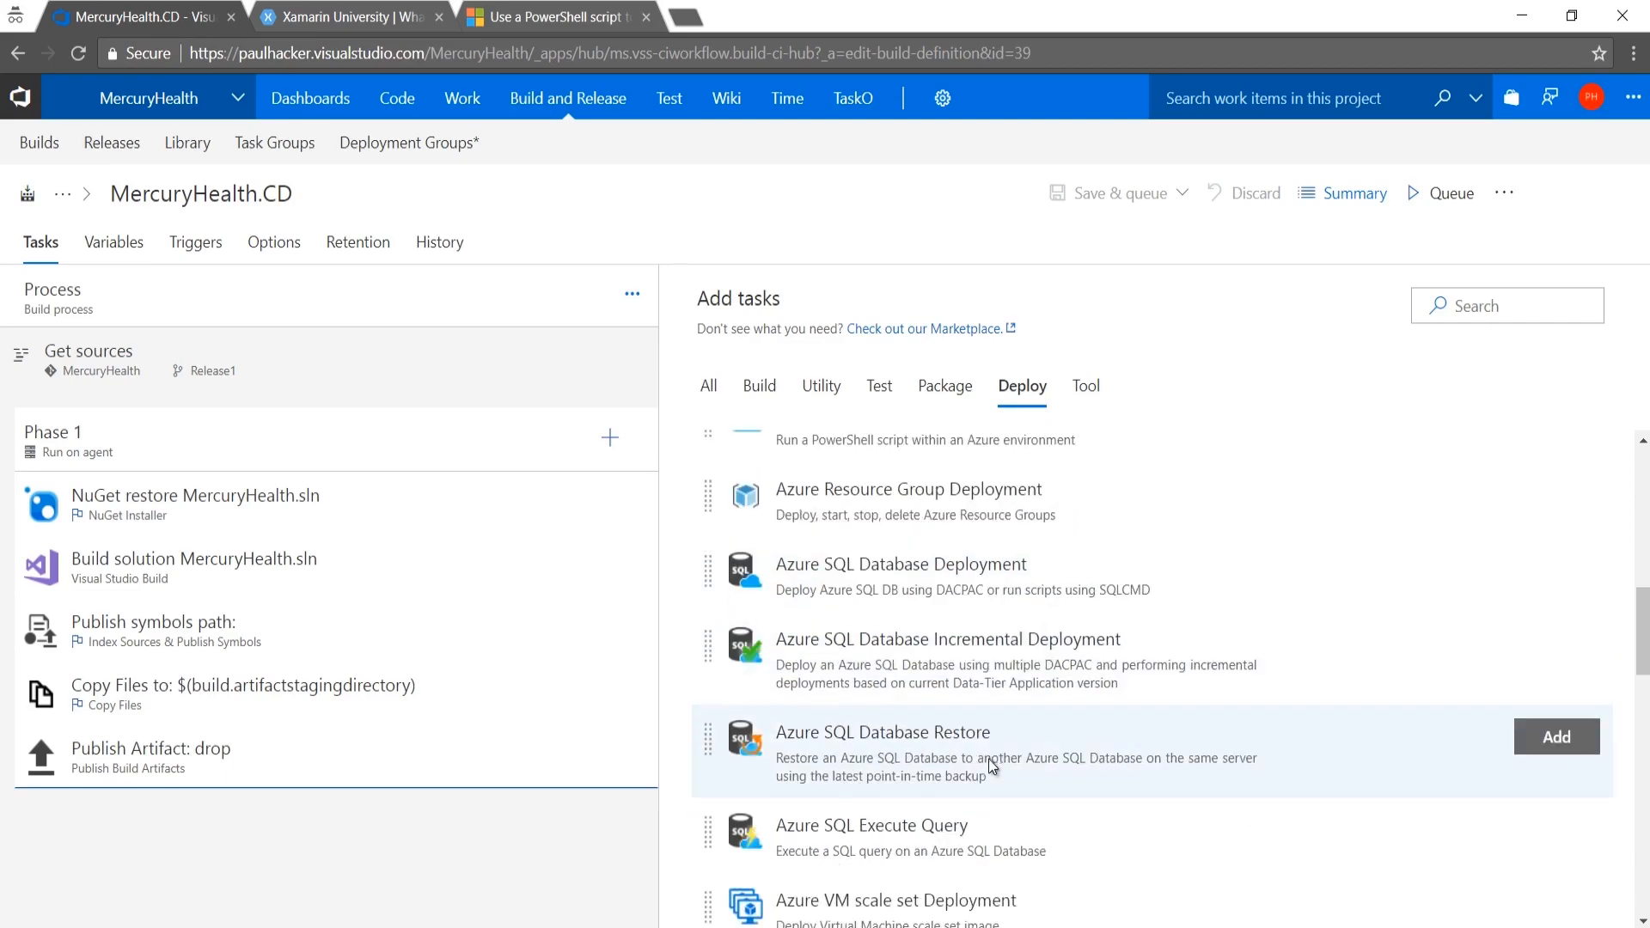
pyautogui.scroll(-3, 997, 790)
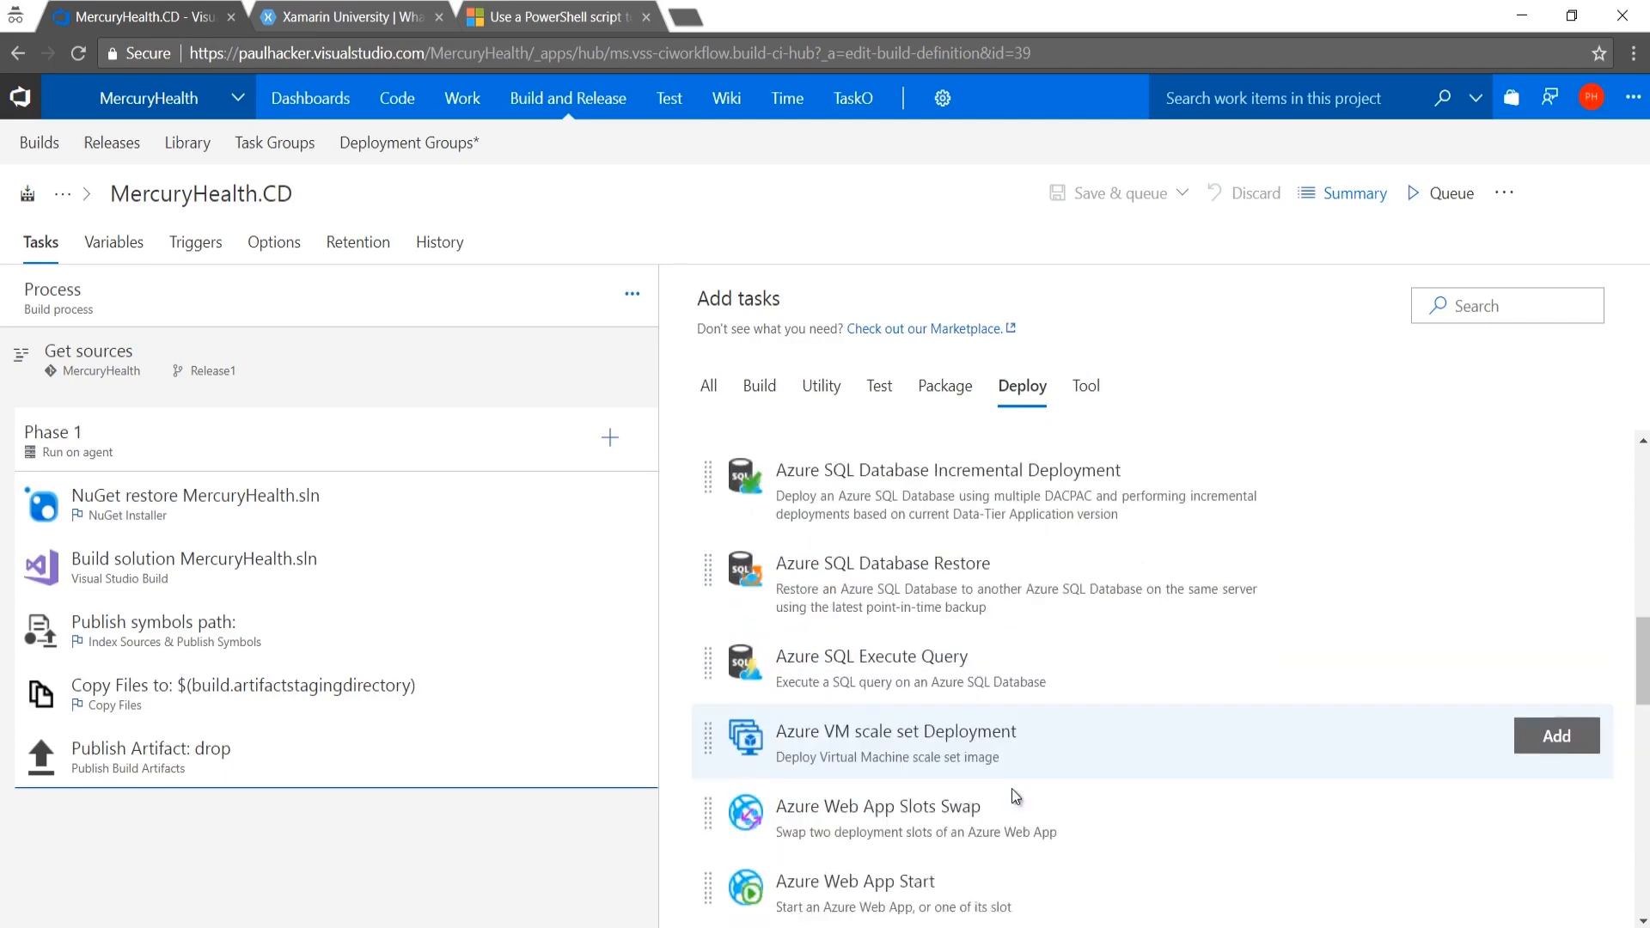
pyautogui.scroll(-5, 989, 786)
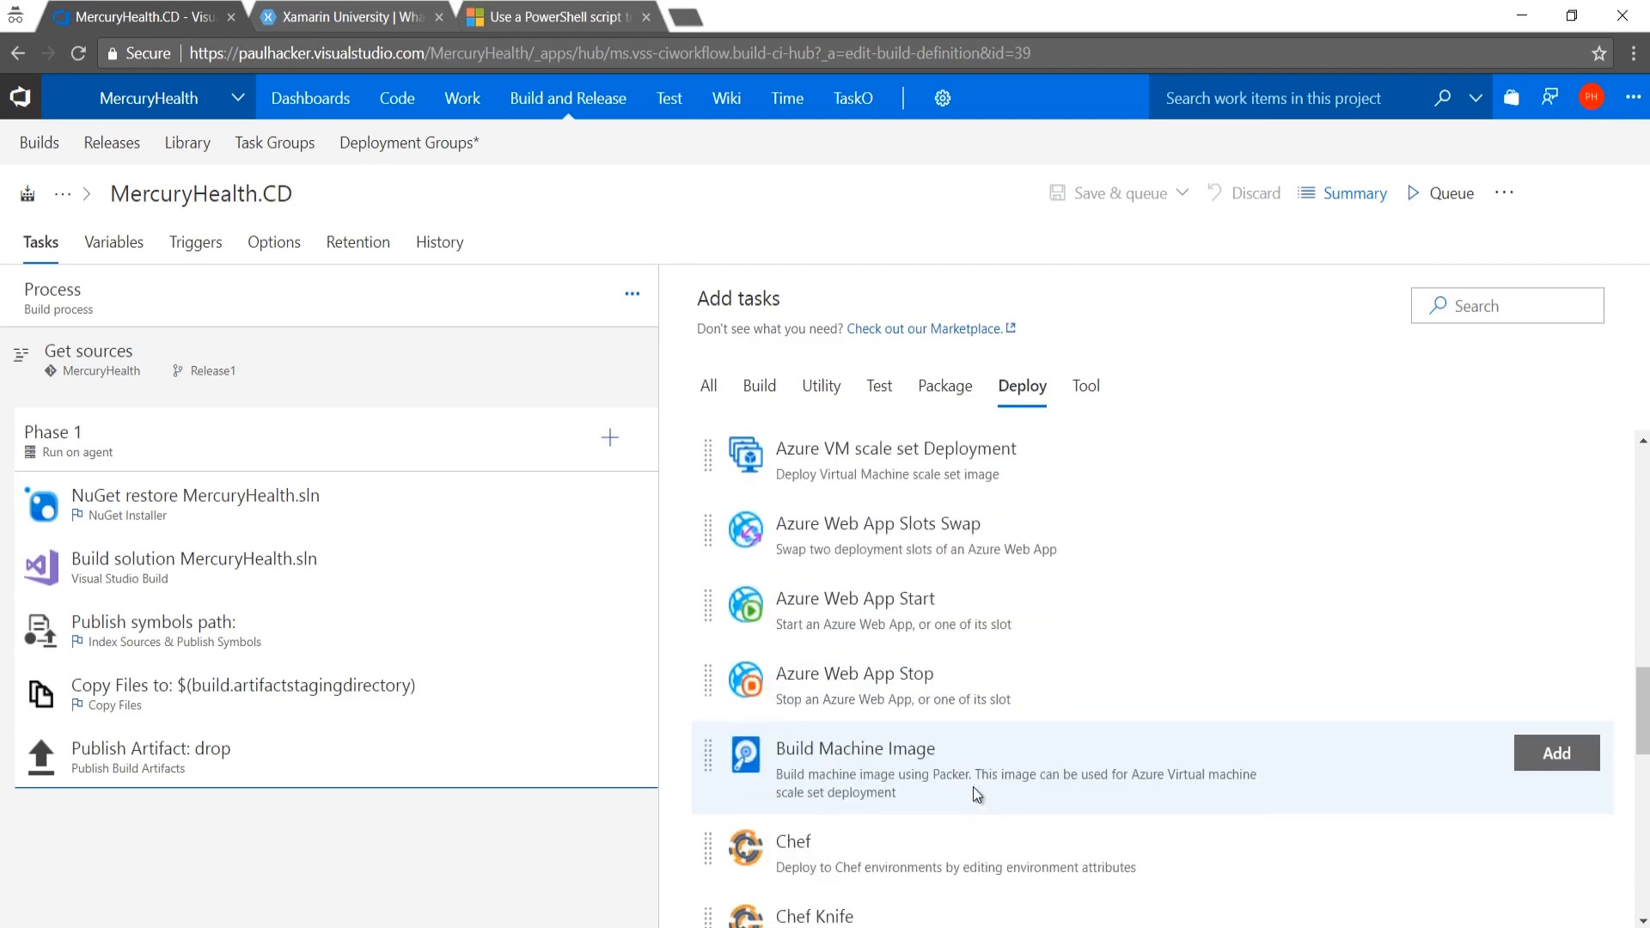
pyautogui.scroll(-1, 963, 777)
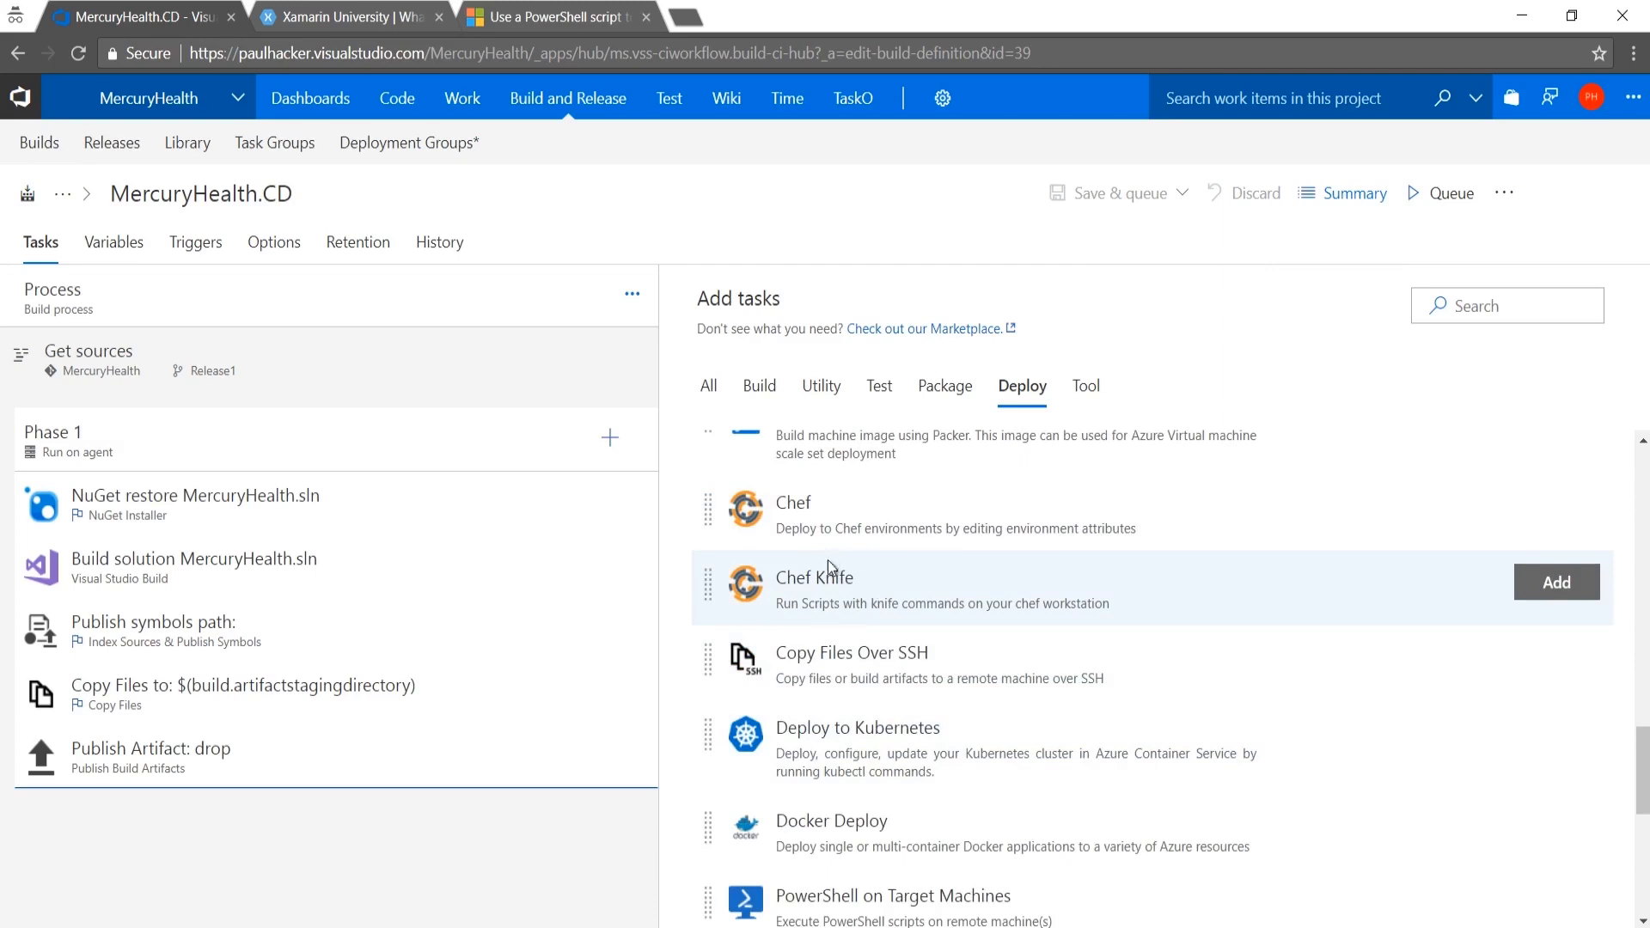
pyautogui.scroll(-2, 904, 696)
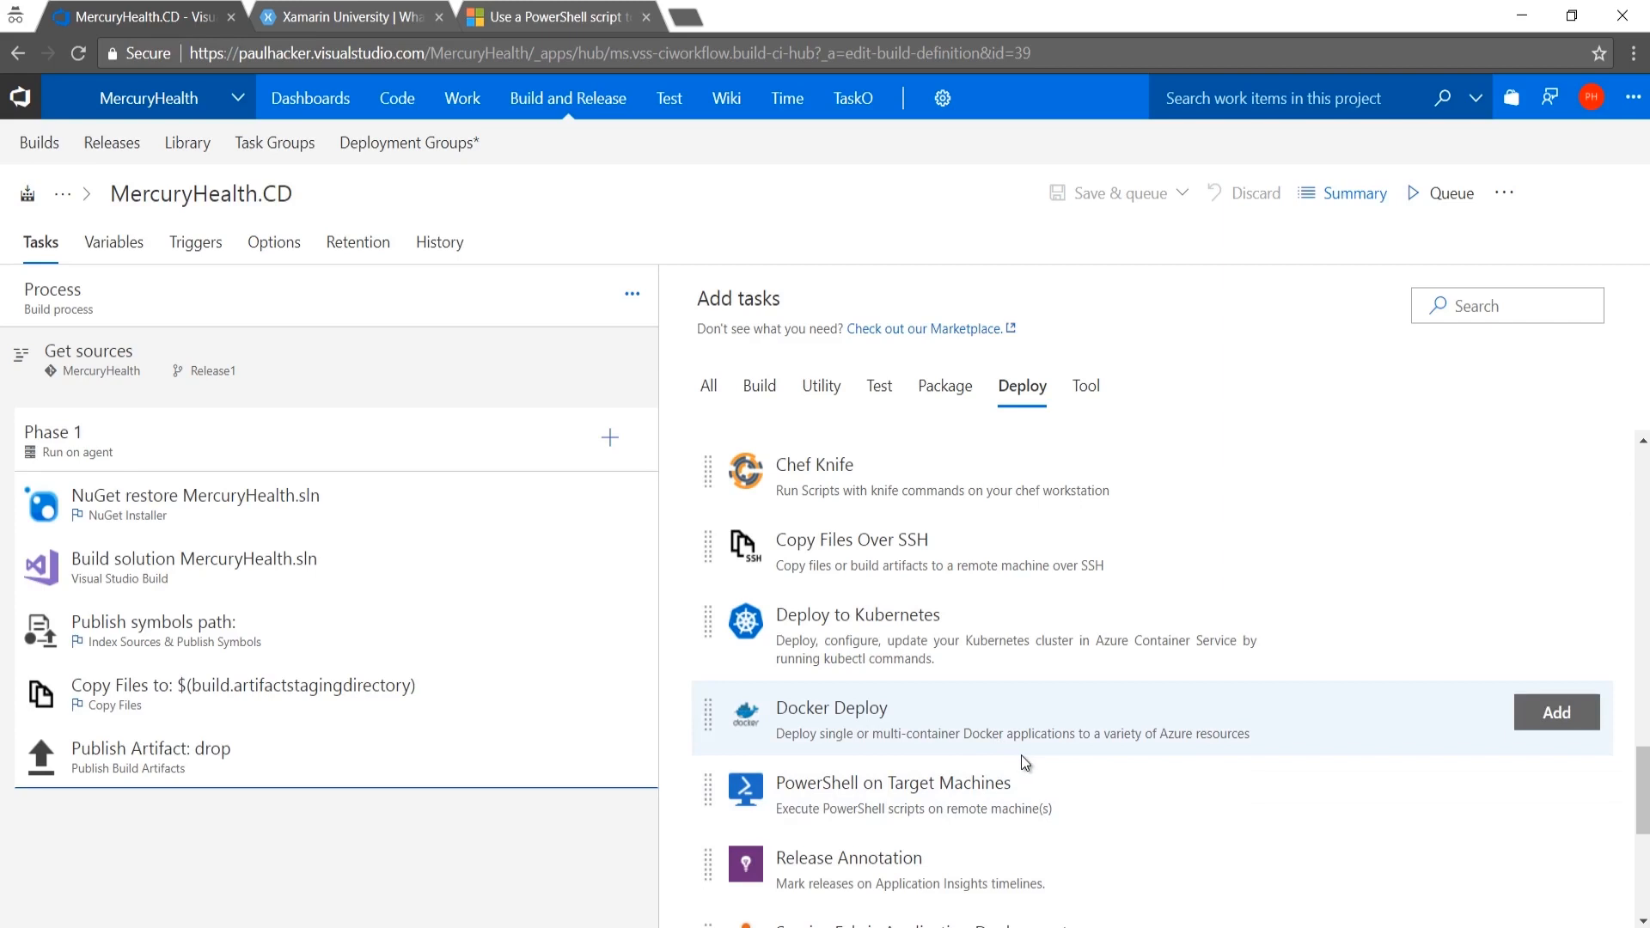
pyautogui.scroll(-1, 1043, 754)
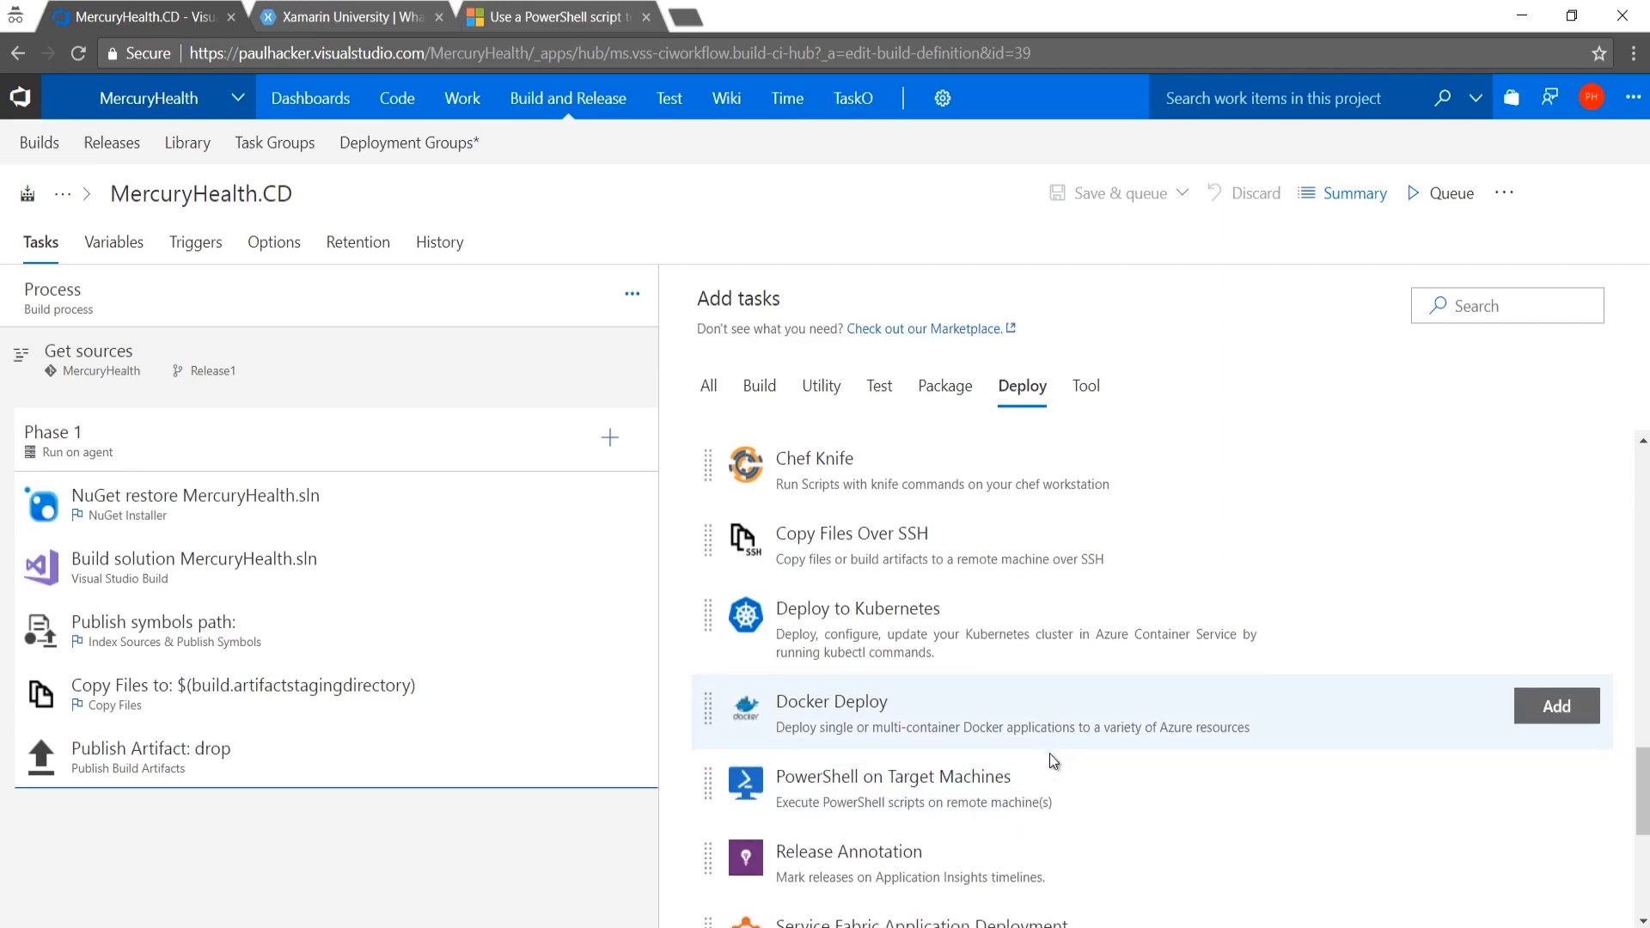
pyautogui.scroll(-4, 1047, 751)
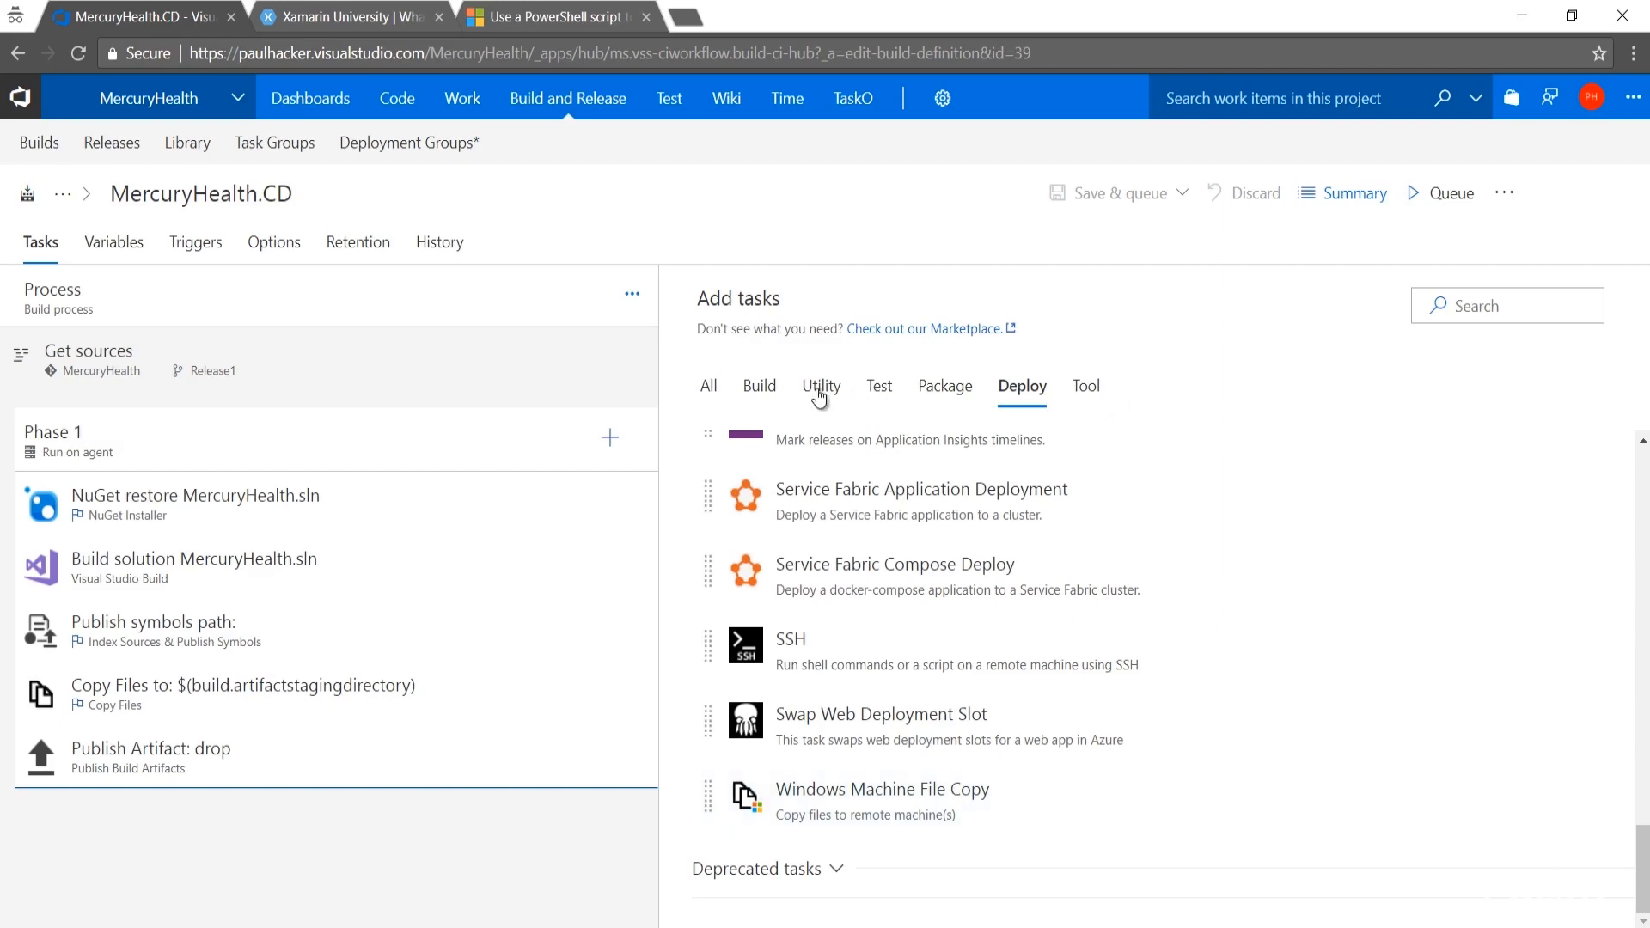
pyautogui.click(878, 395)
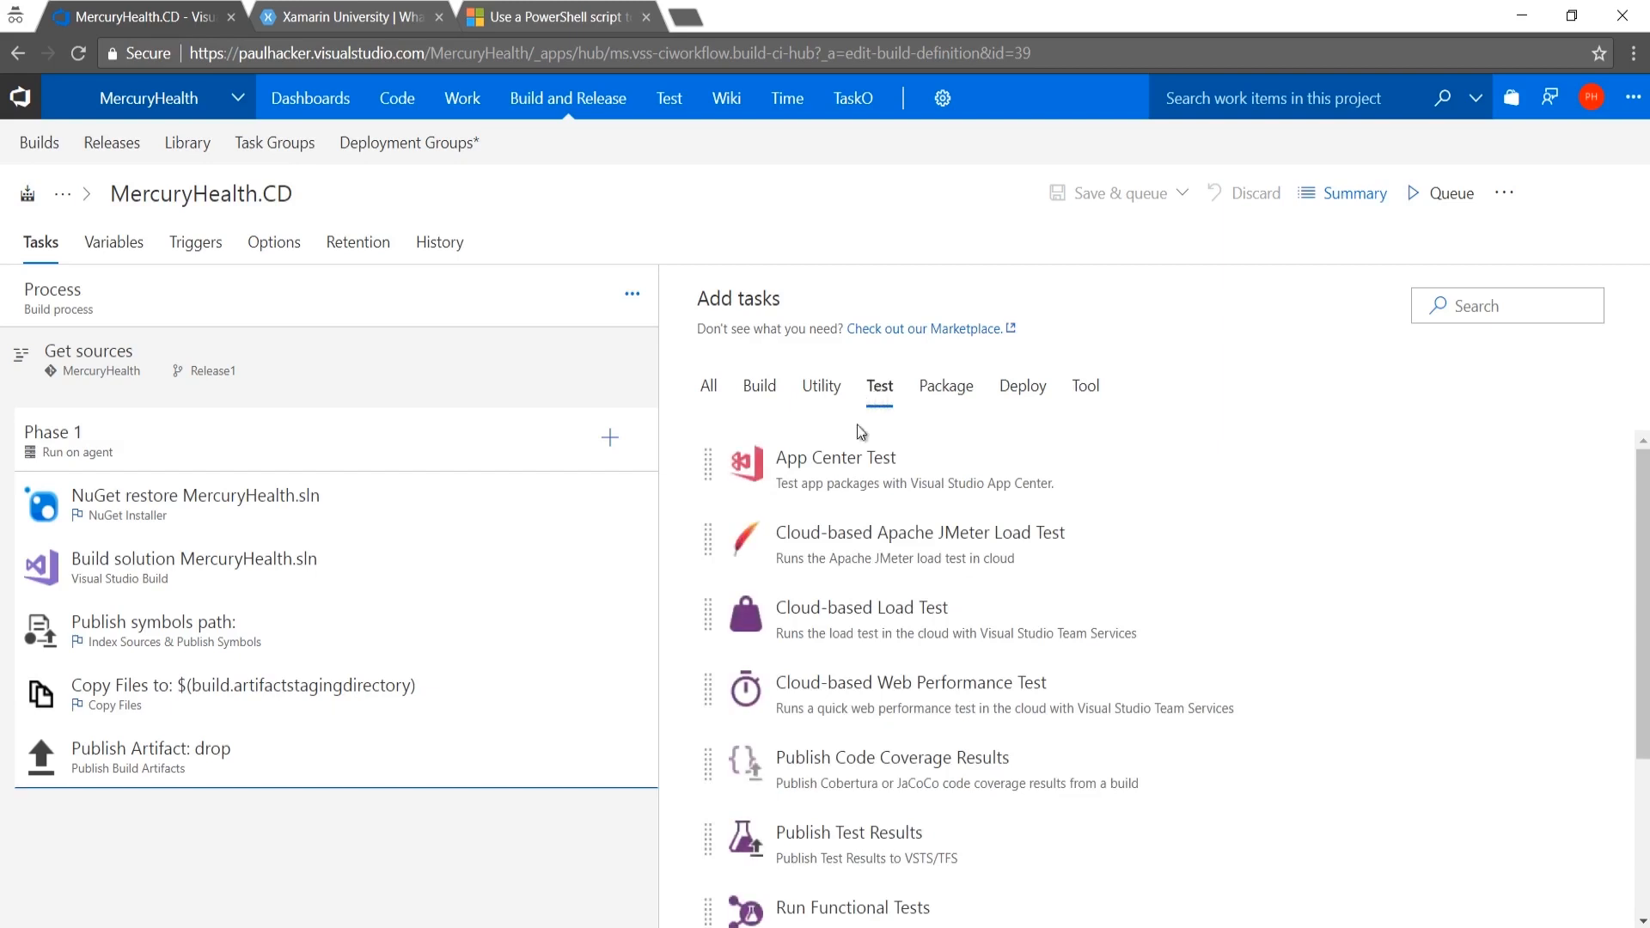
pyautogui.scroll(-3, 854, 541)
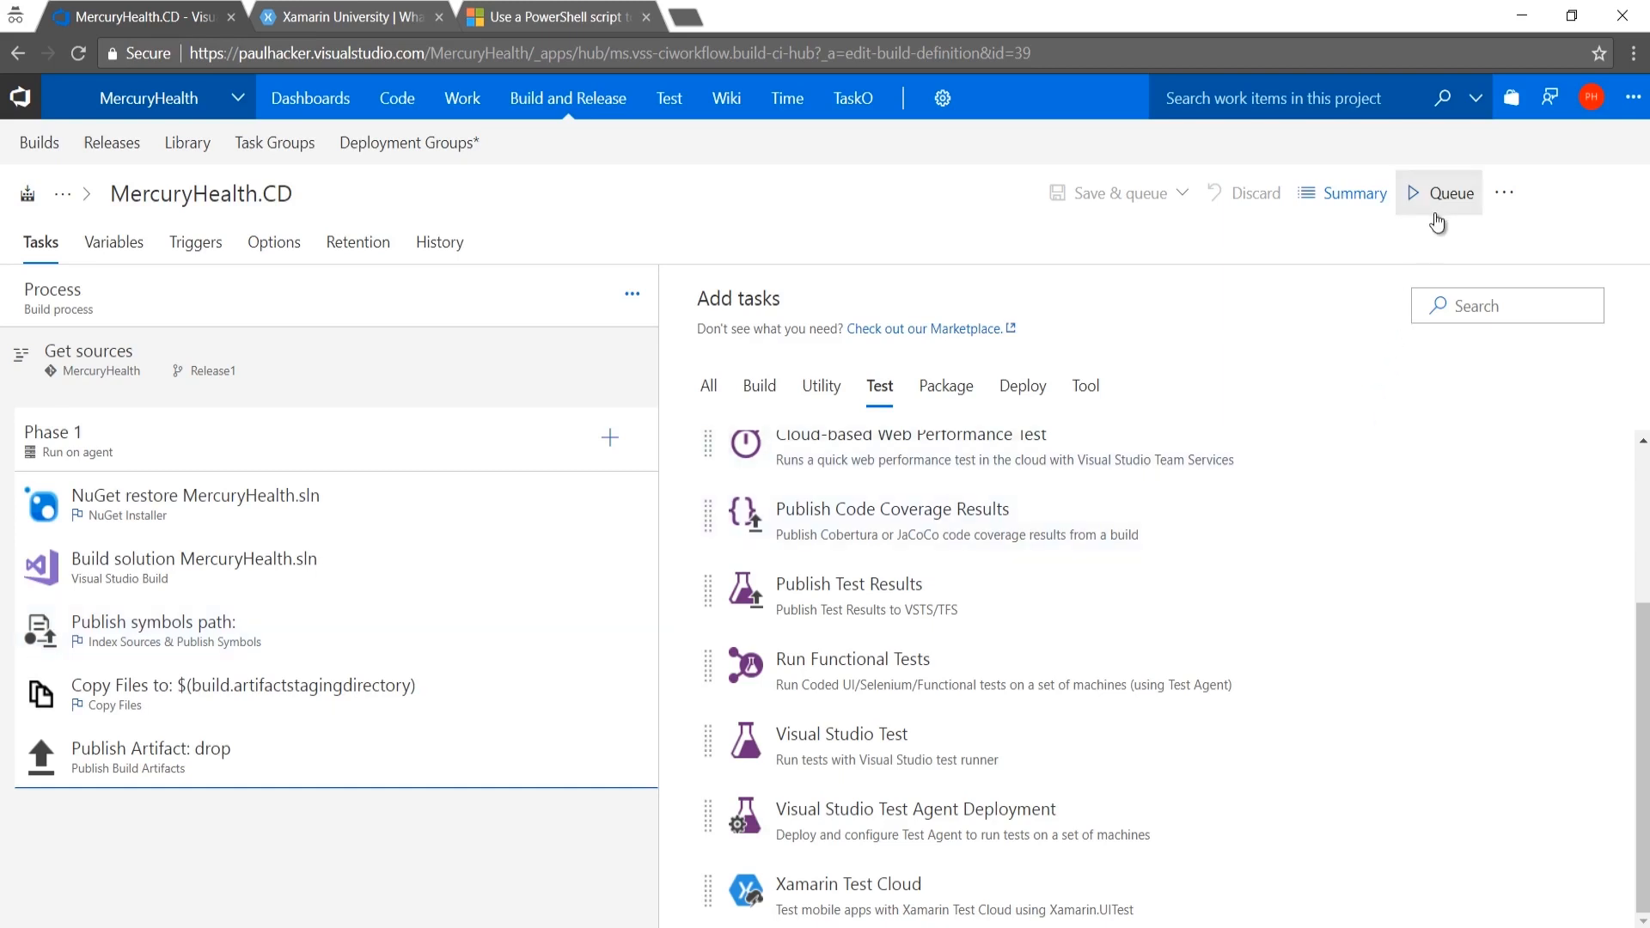
# Browse the Visual Studio Marketplace and search the Team Services extensions for "build".
pyautogui.click(1514, 101)
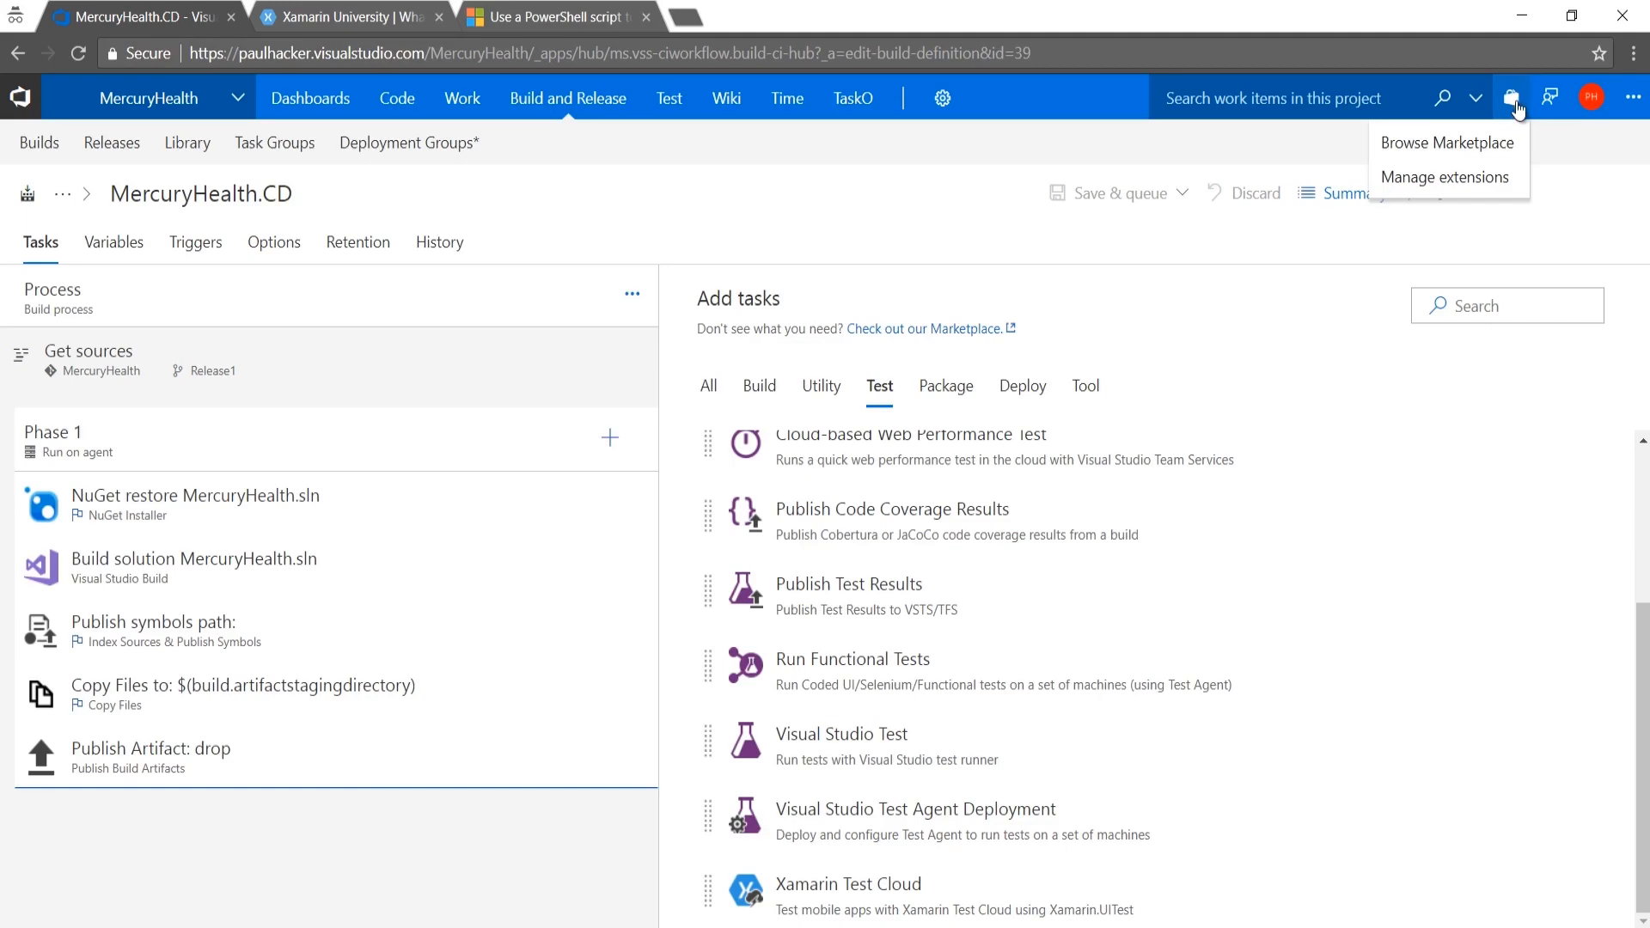
pyautogui.click(1447, 143)
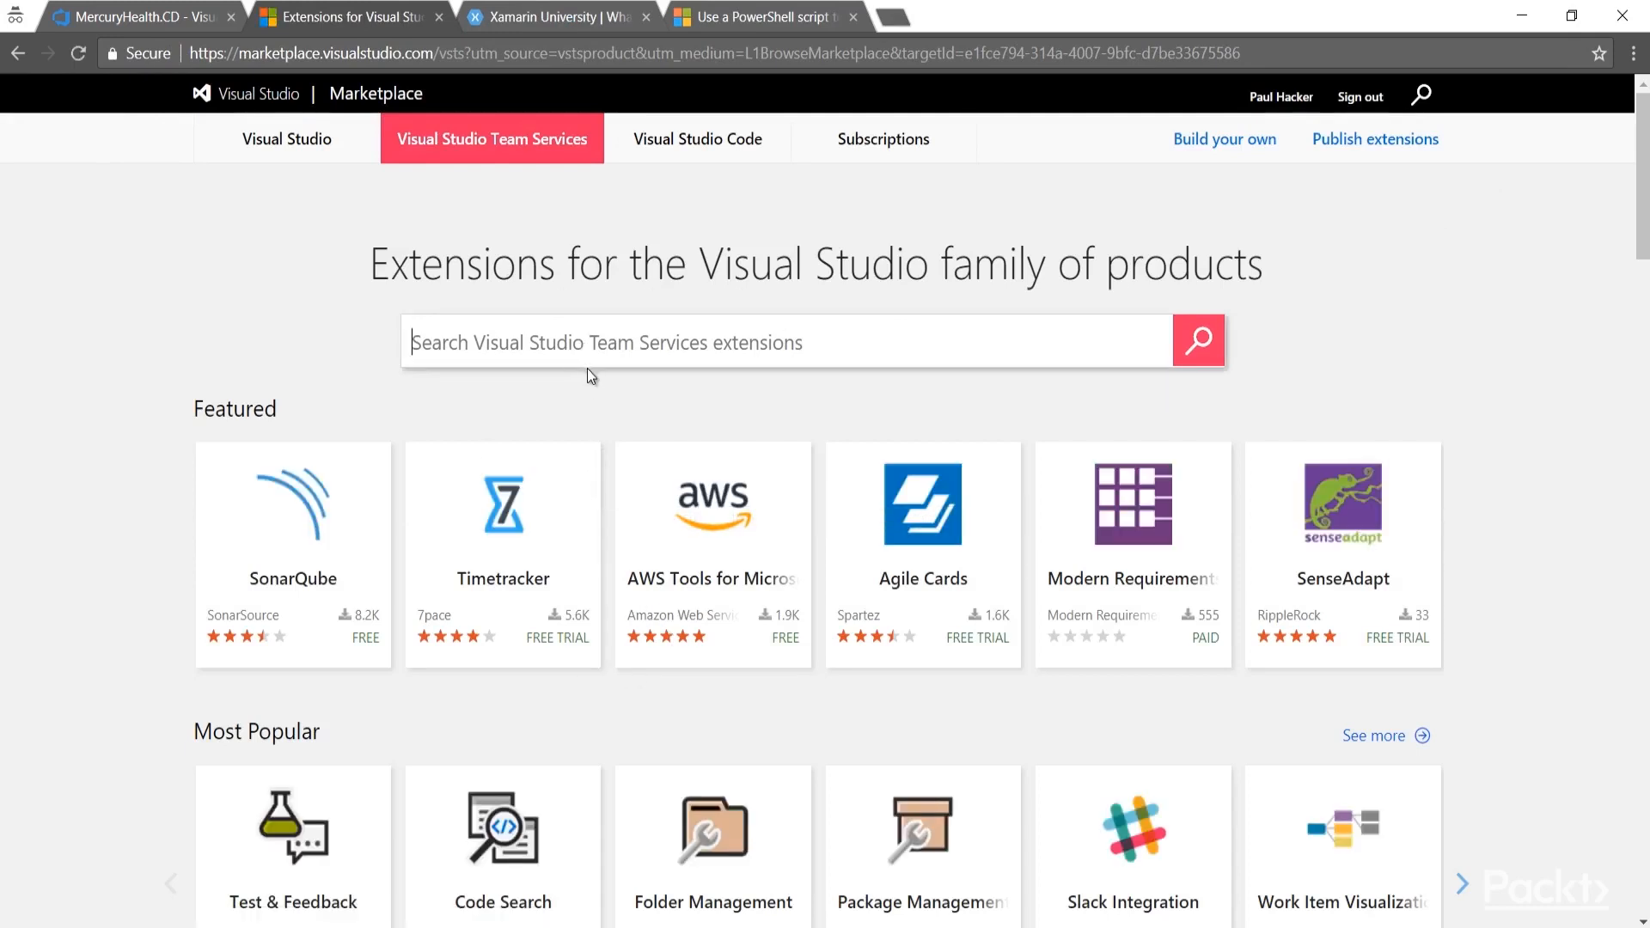
pyautogui.scroll(-1, 586, 368)
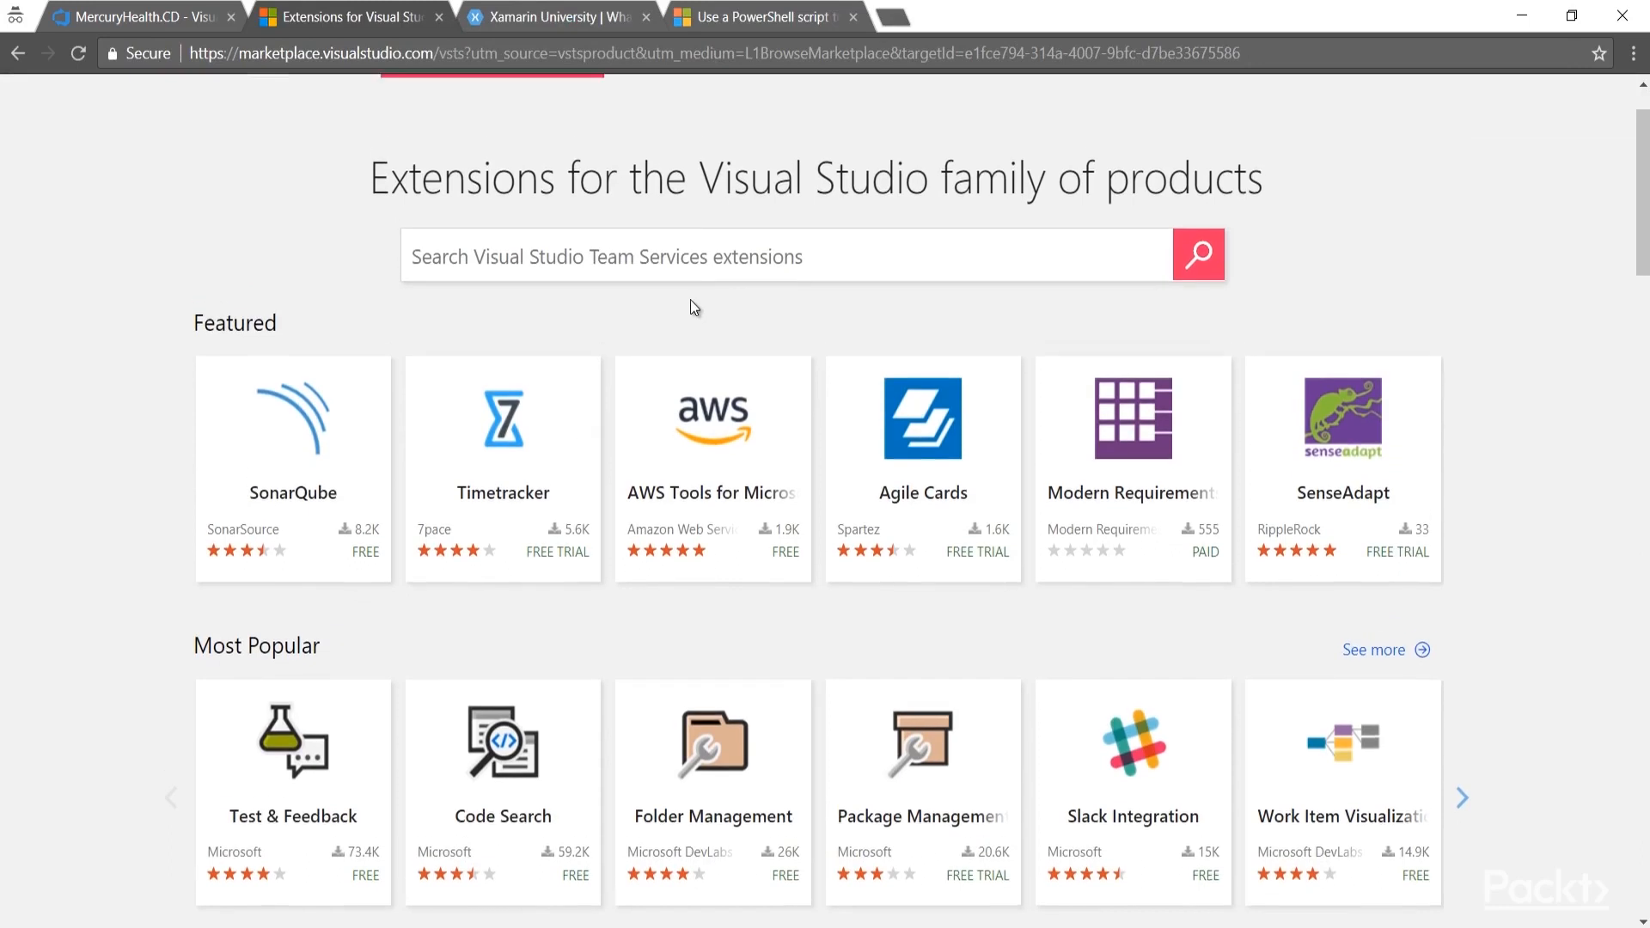
pyautogui.scroll(1, 694, 308)
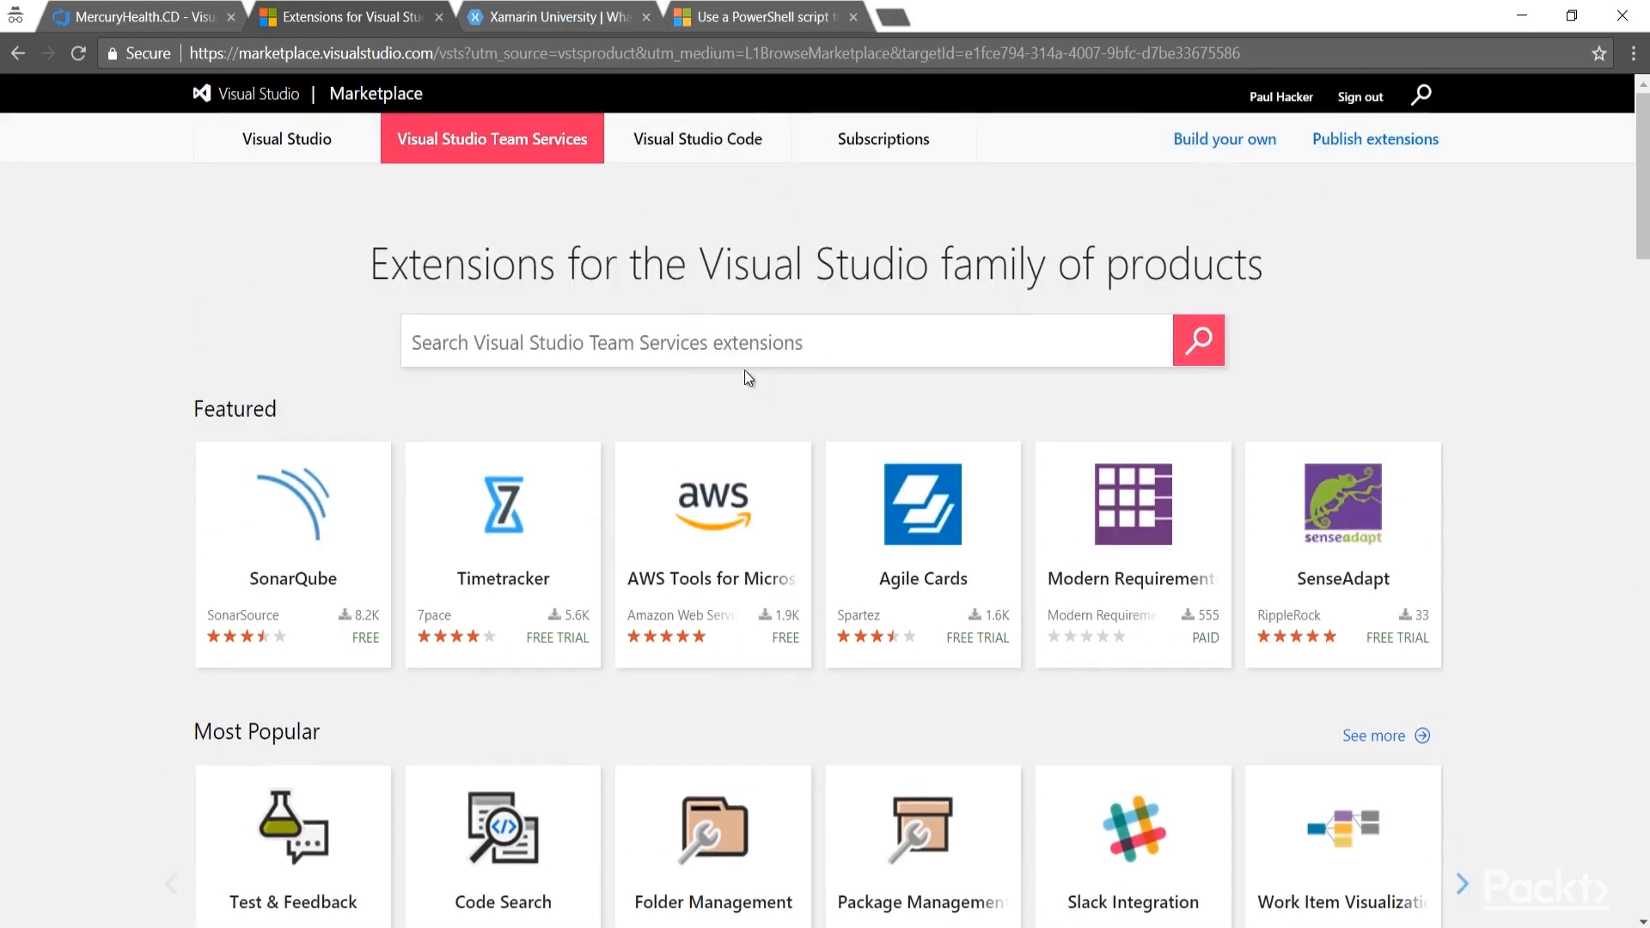
pyautogui.write('build')
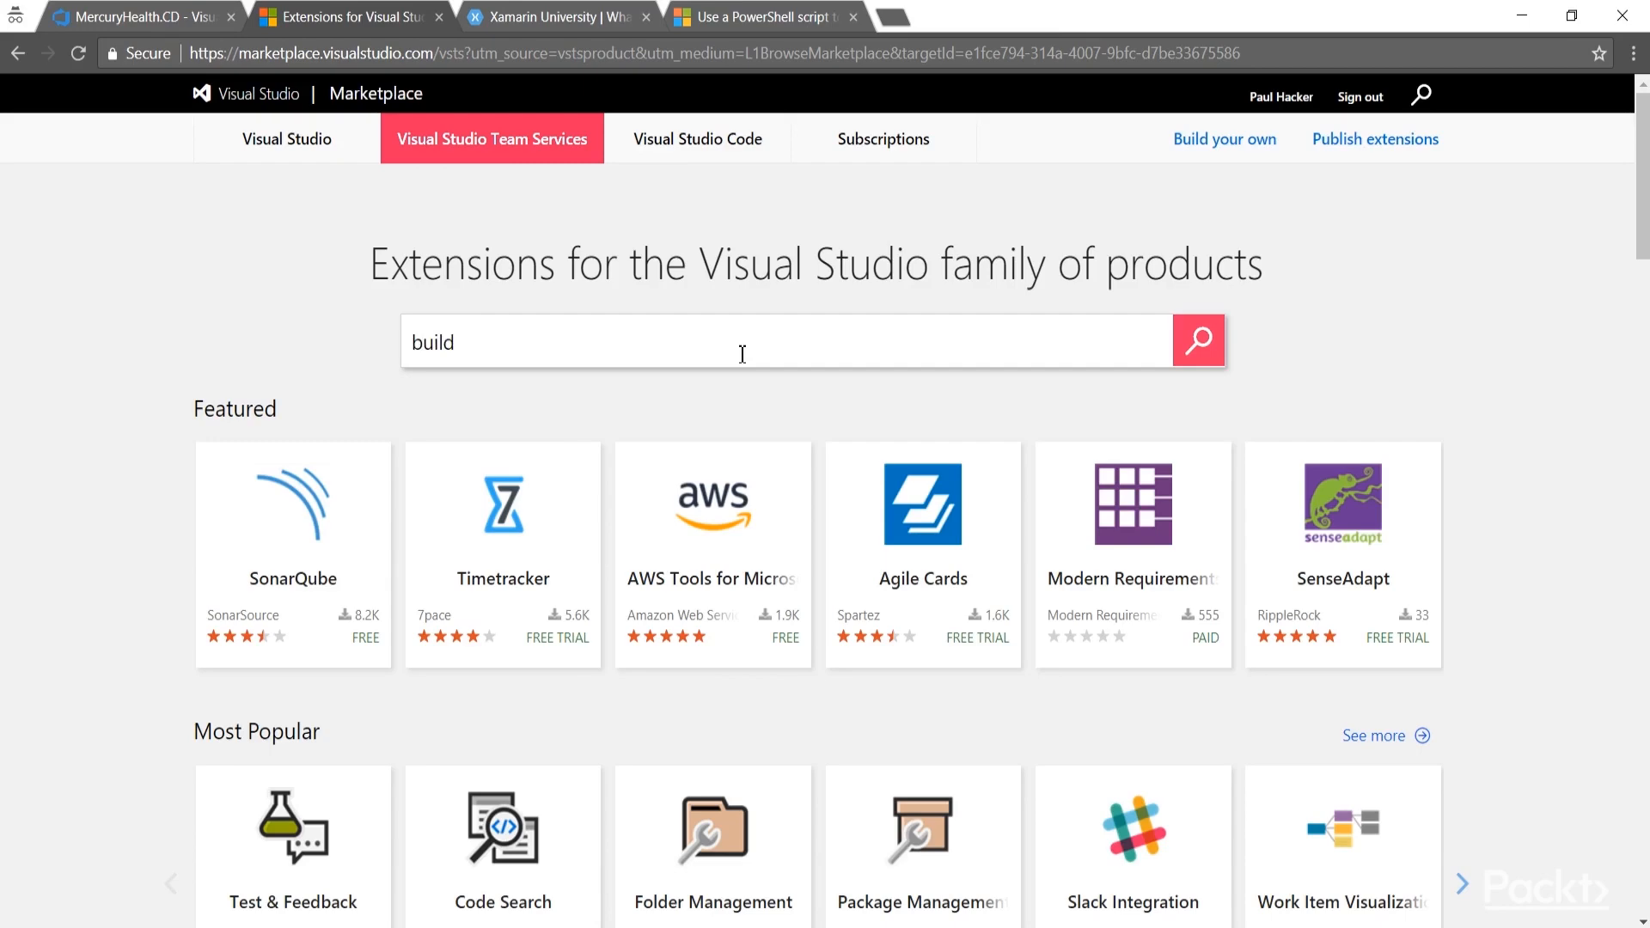
pyautogui.press('Return')
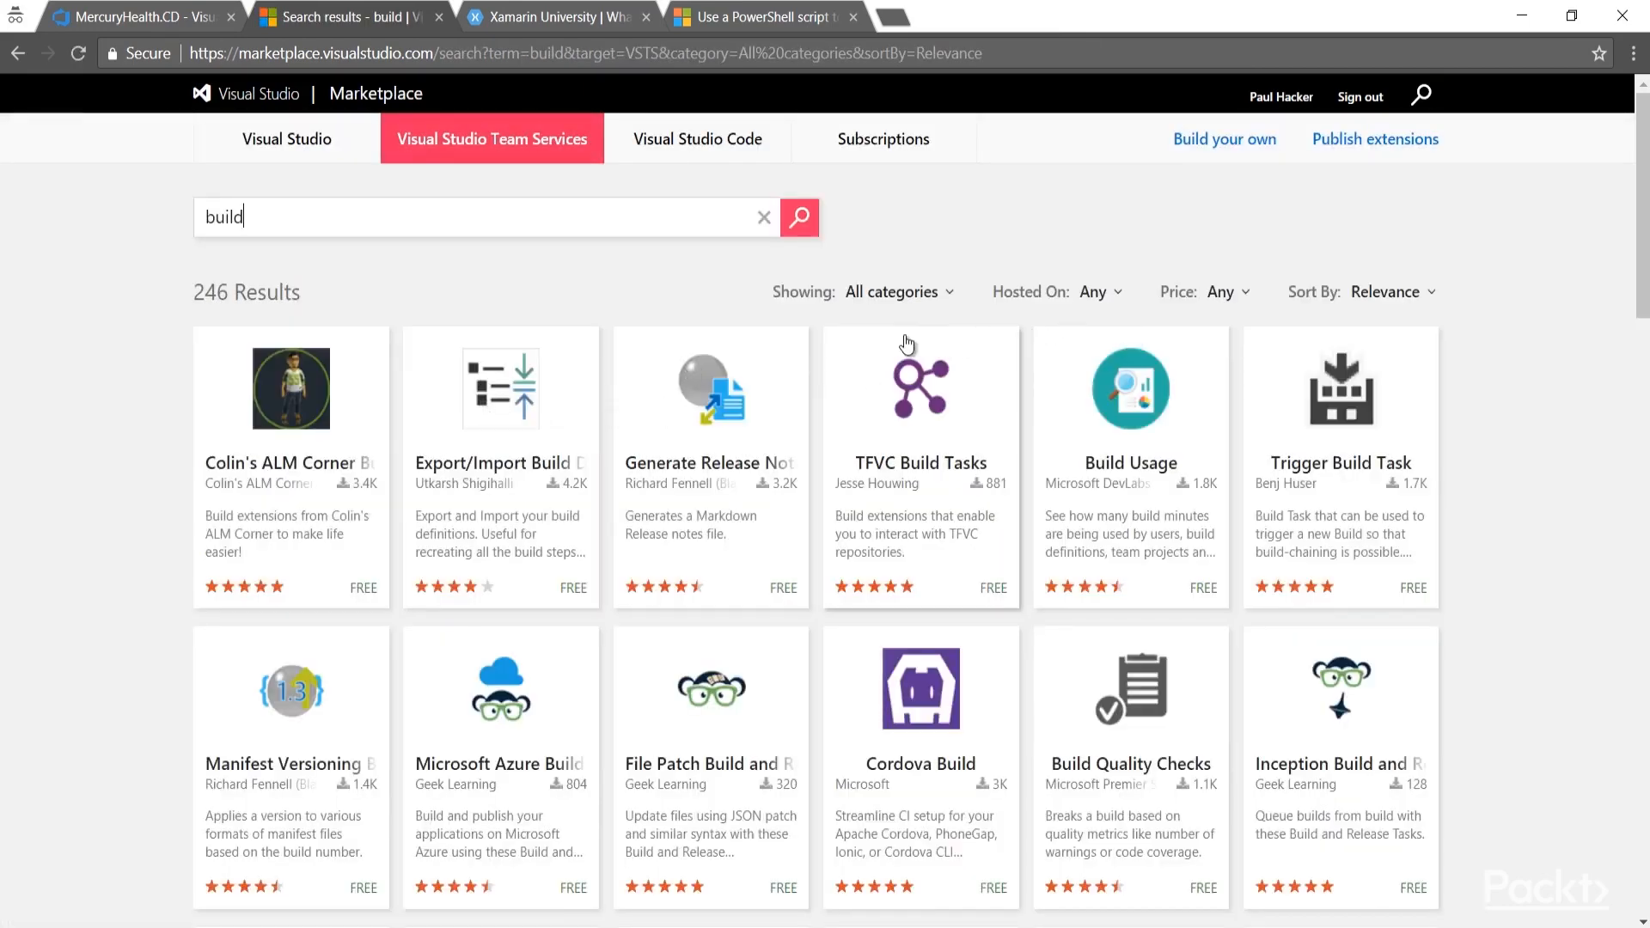
# Look through the Marketplace search results for "build" to examine which Team Services build extensions are offered.
pyautogui.scroll(-1, 601, 412)
pyautogui.scroll(-1, 597, 415)
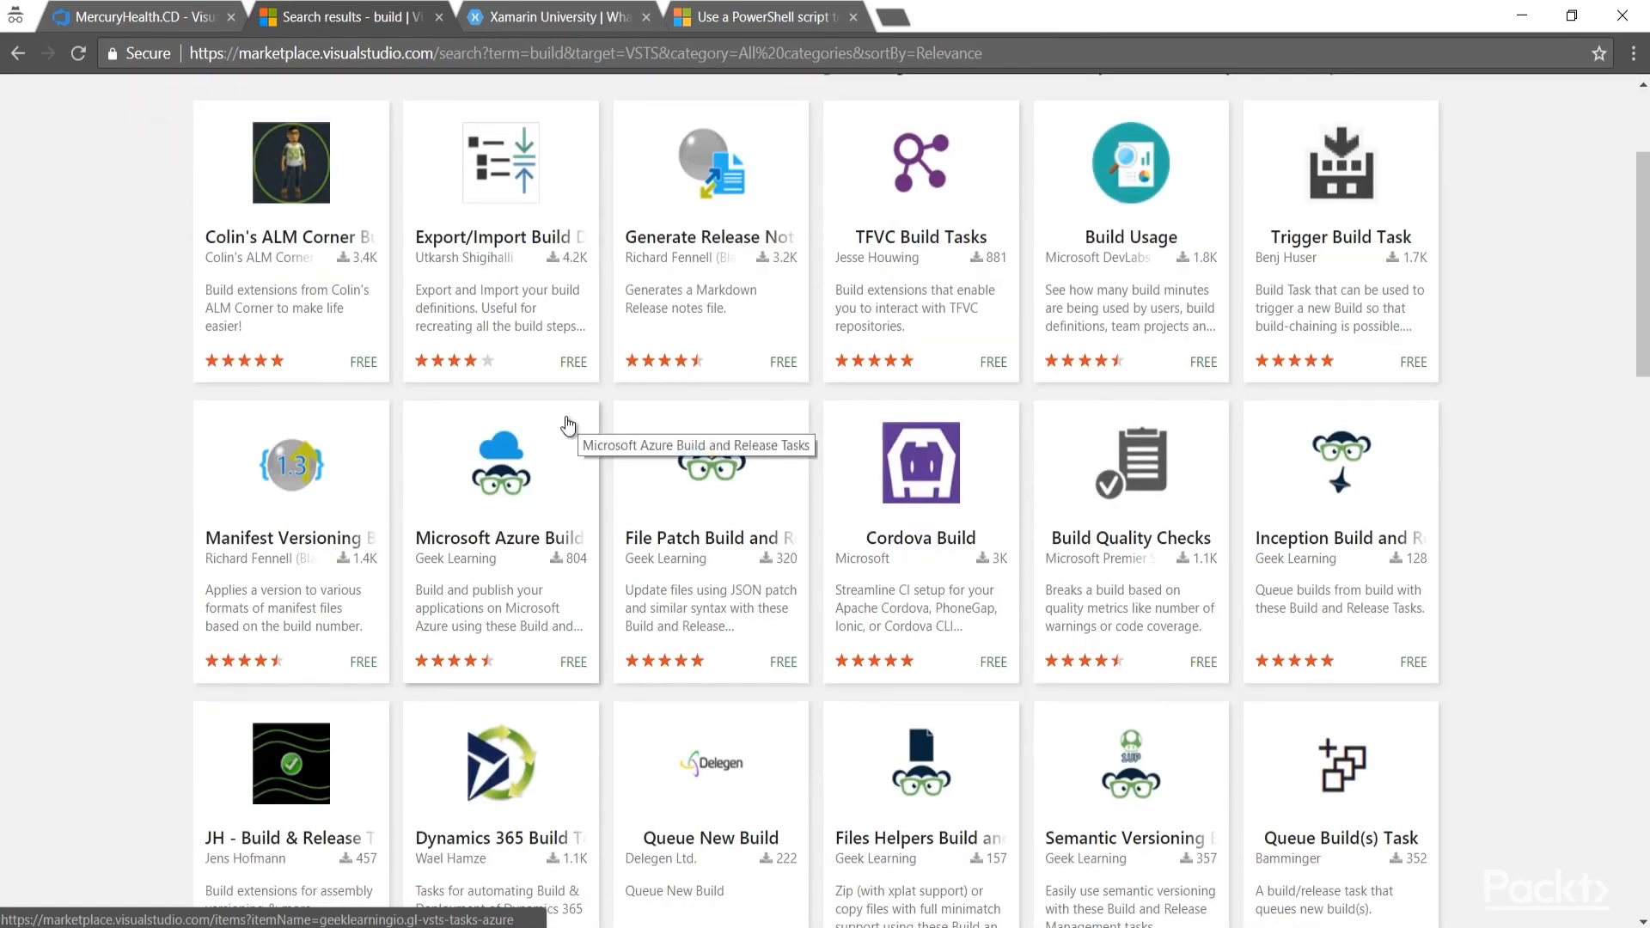
pyautogui.scroll(1, 569, 427)
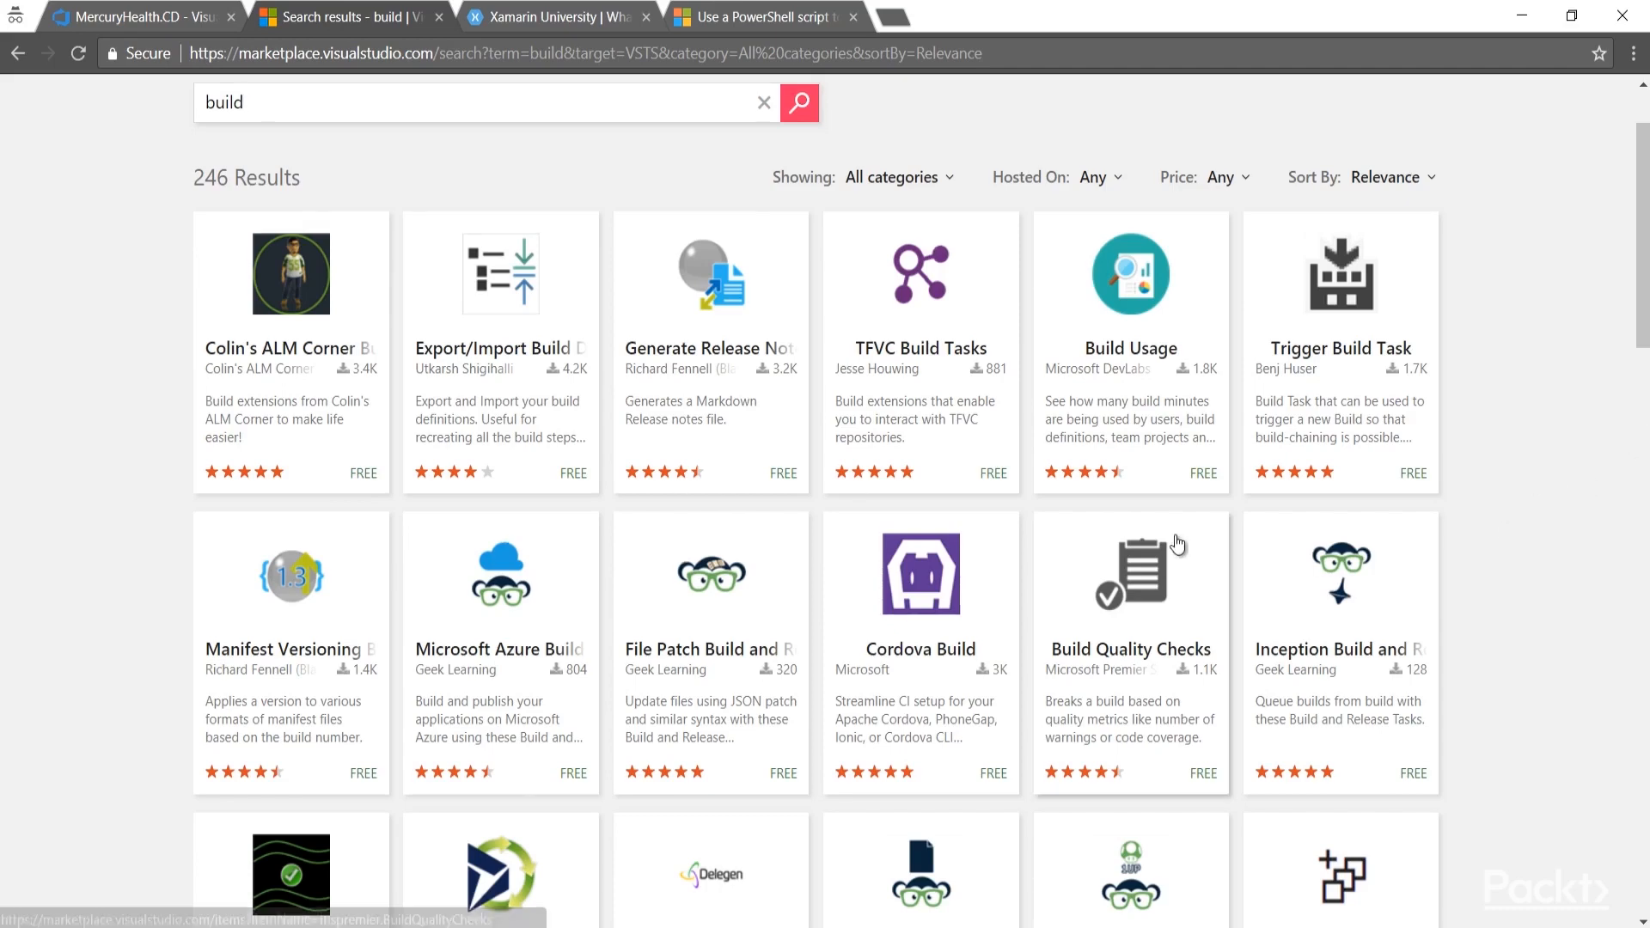
pyautogui.scroll(-2, 1177, 544)
pyautogui.scroll(-1, 1177, 544)
pyautogui.scroll(-1, 1171, 541)
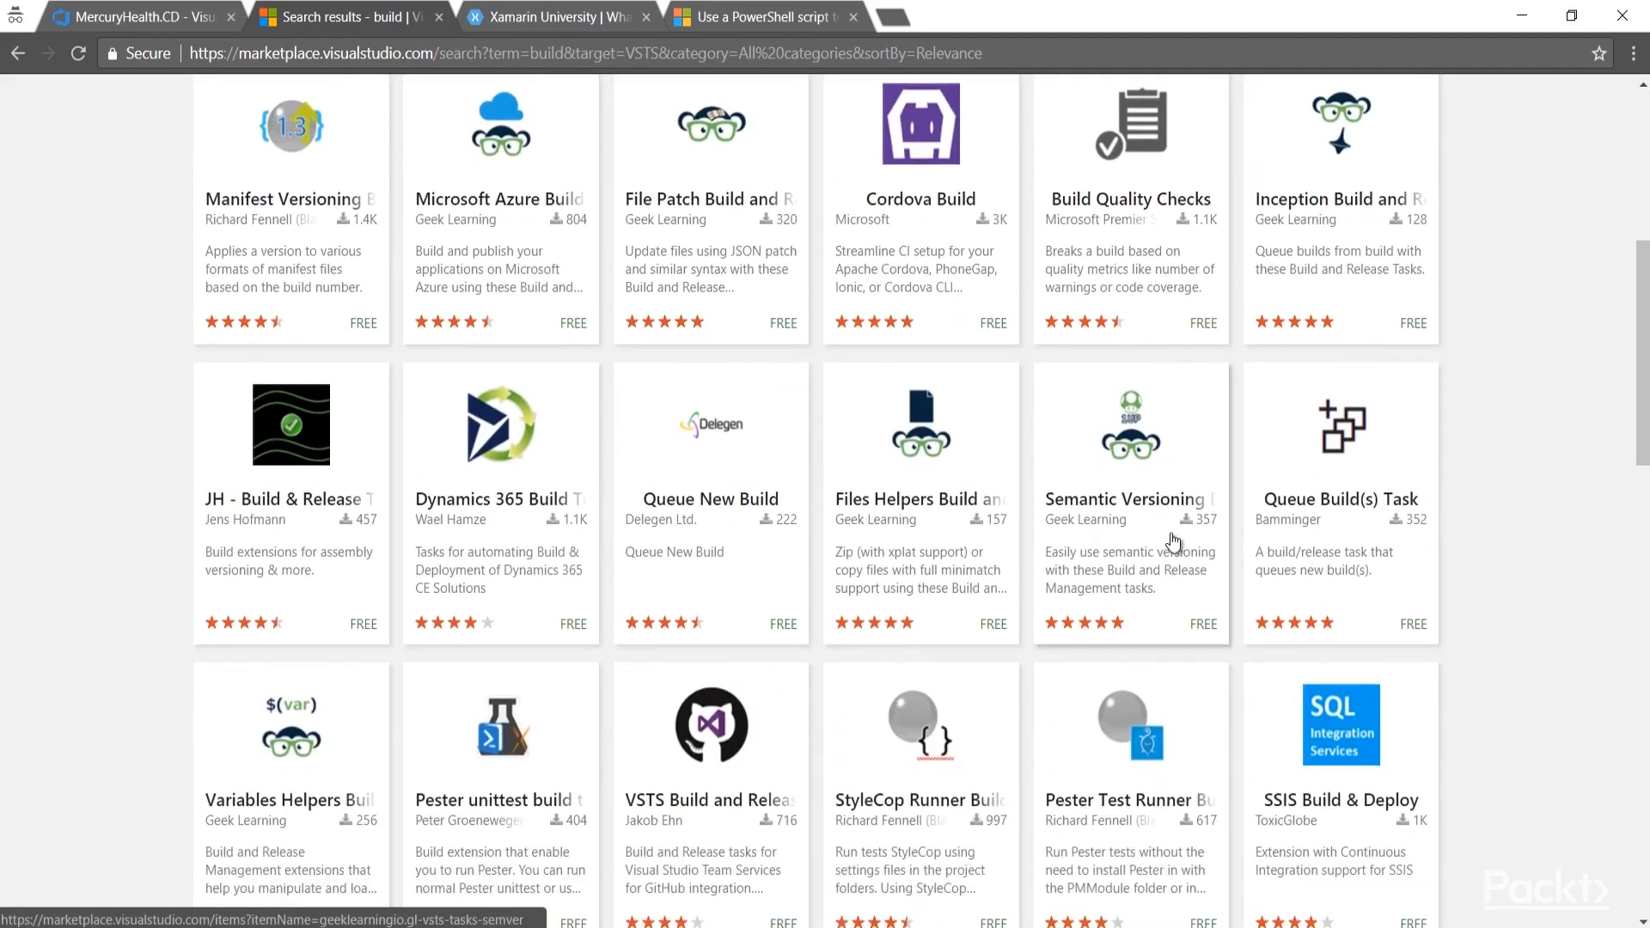
pyautogui.scroll(-1, 1158, 551)
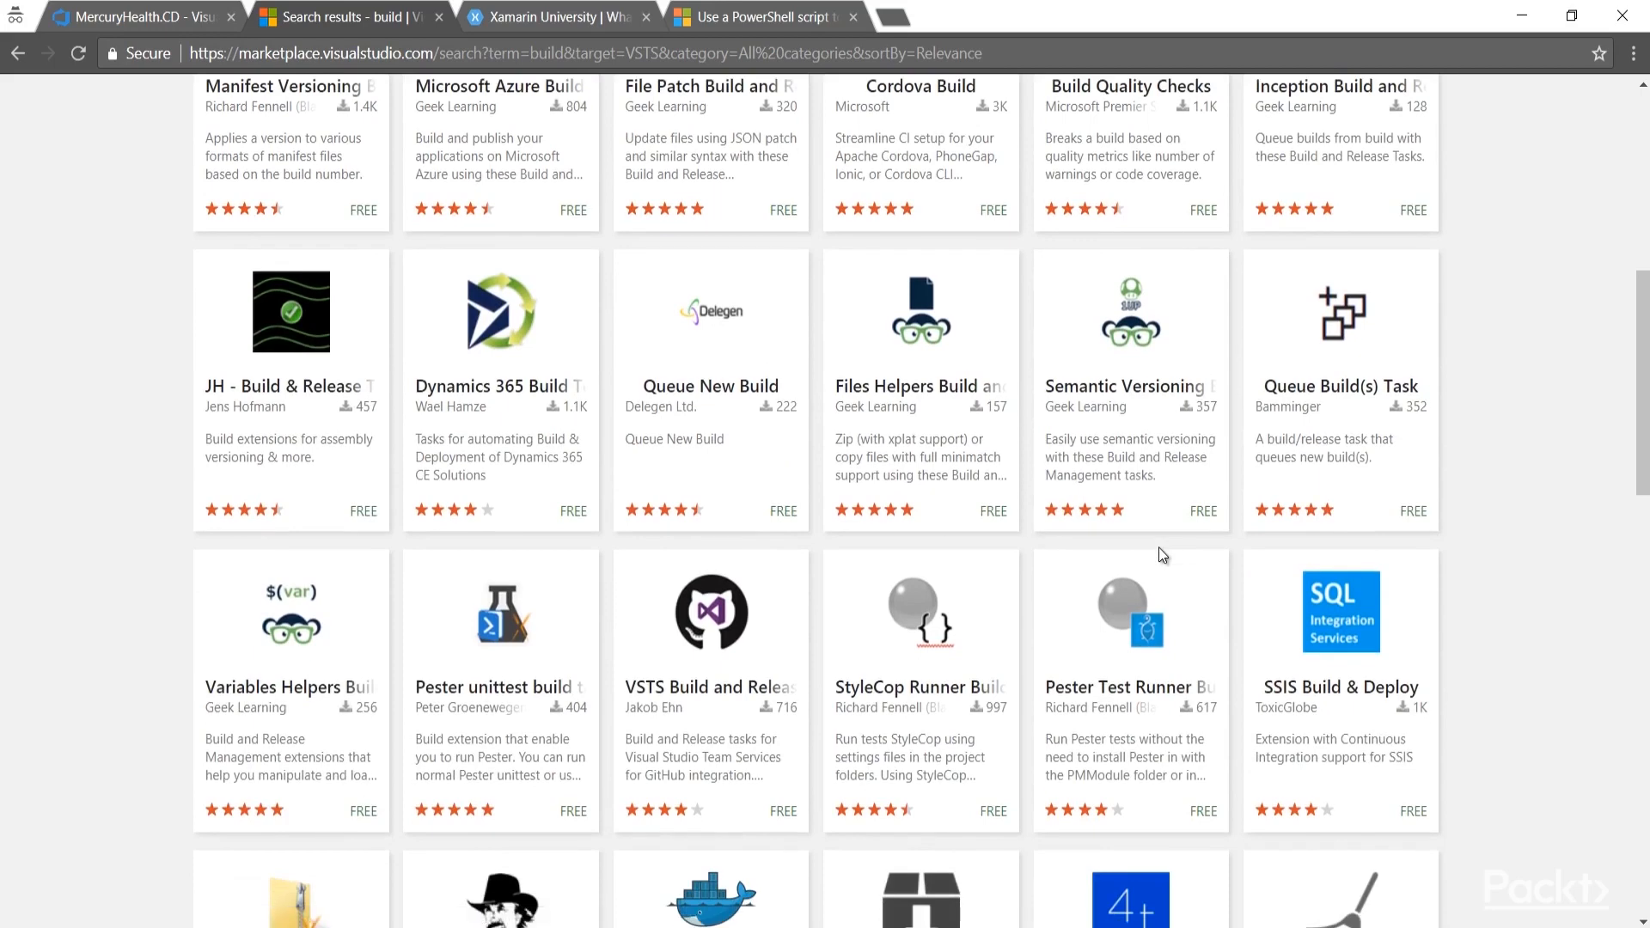
pyautogui.scroll(-3, 1162, 555)
pyautogui.scroll(-1, 1160, 555)
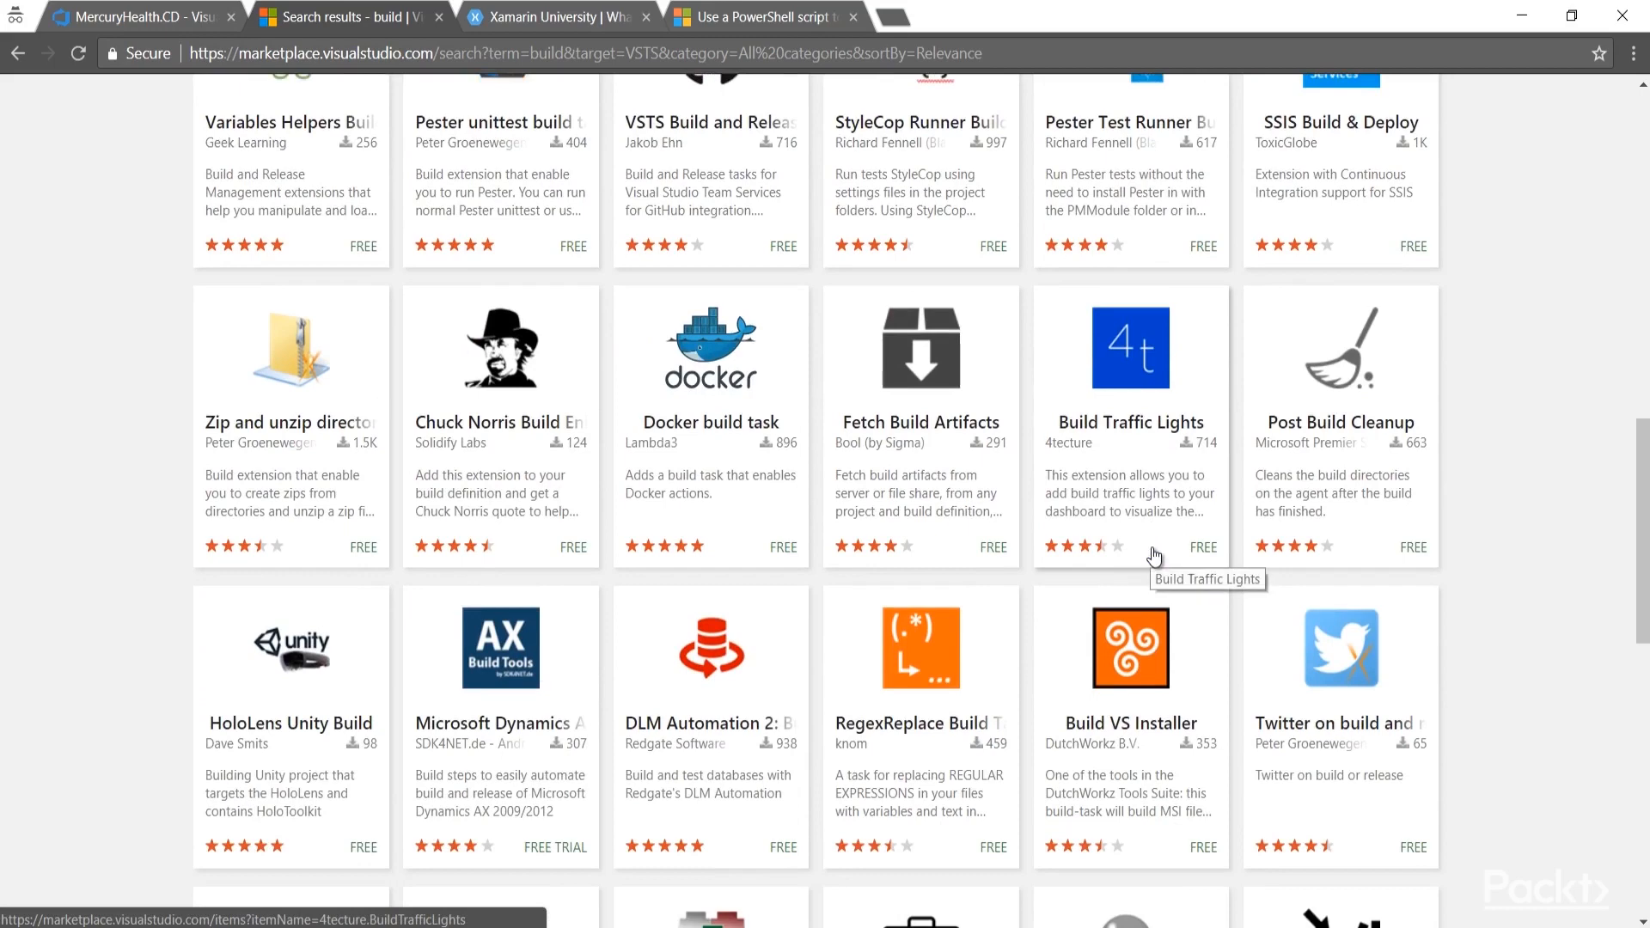
pyautogui.scroll(-2, 1151, 557)
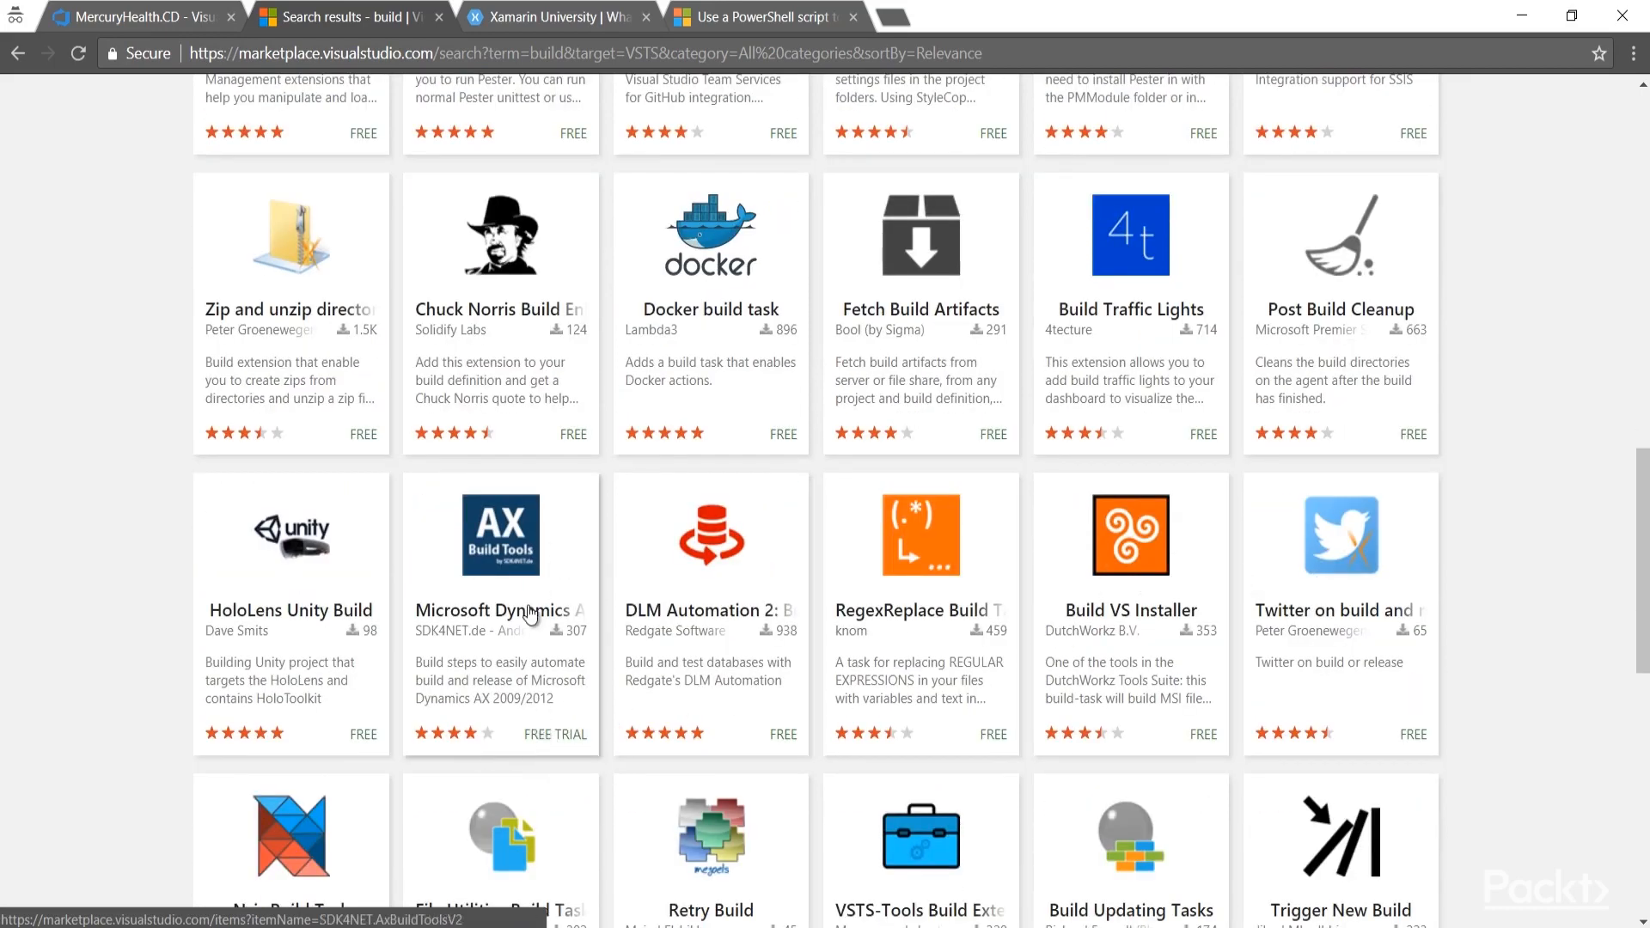
pyautogui.scroll(-1, 554, 616)
pyautogui.scroll(-2, 602, 617)
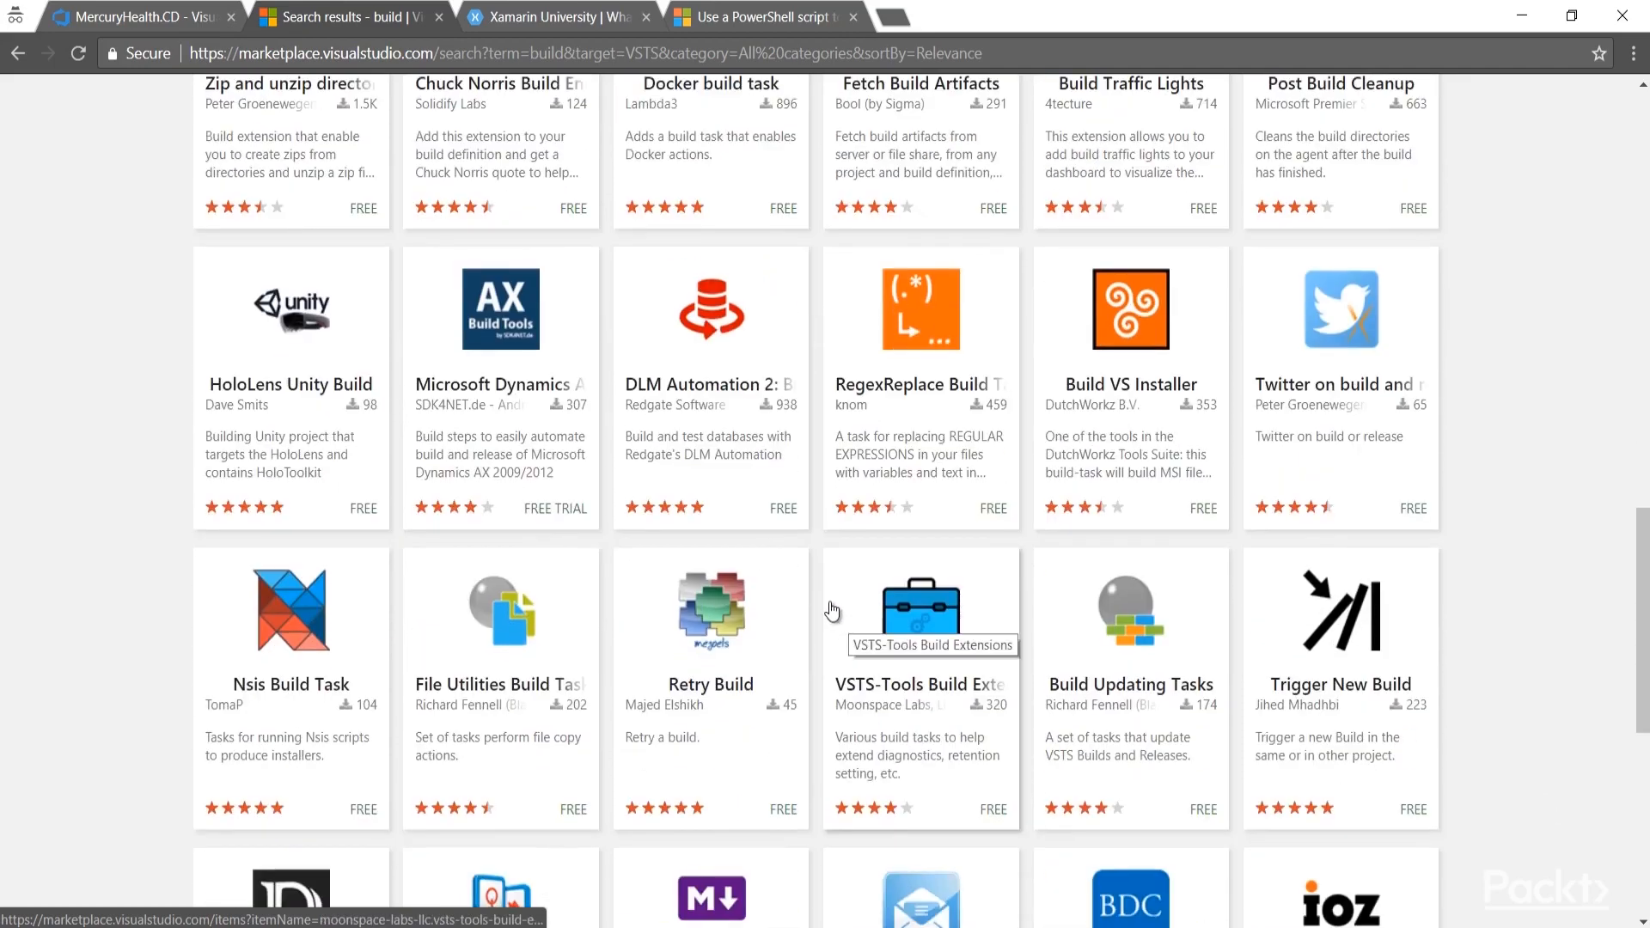
pyautogui.scroll(-5, 838, 610)
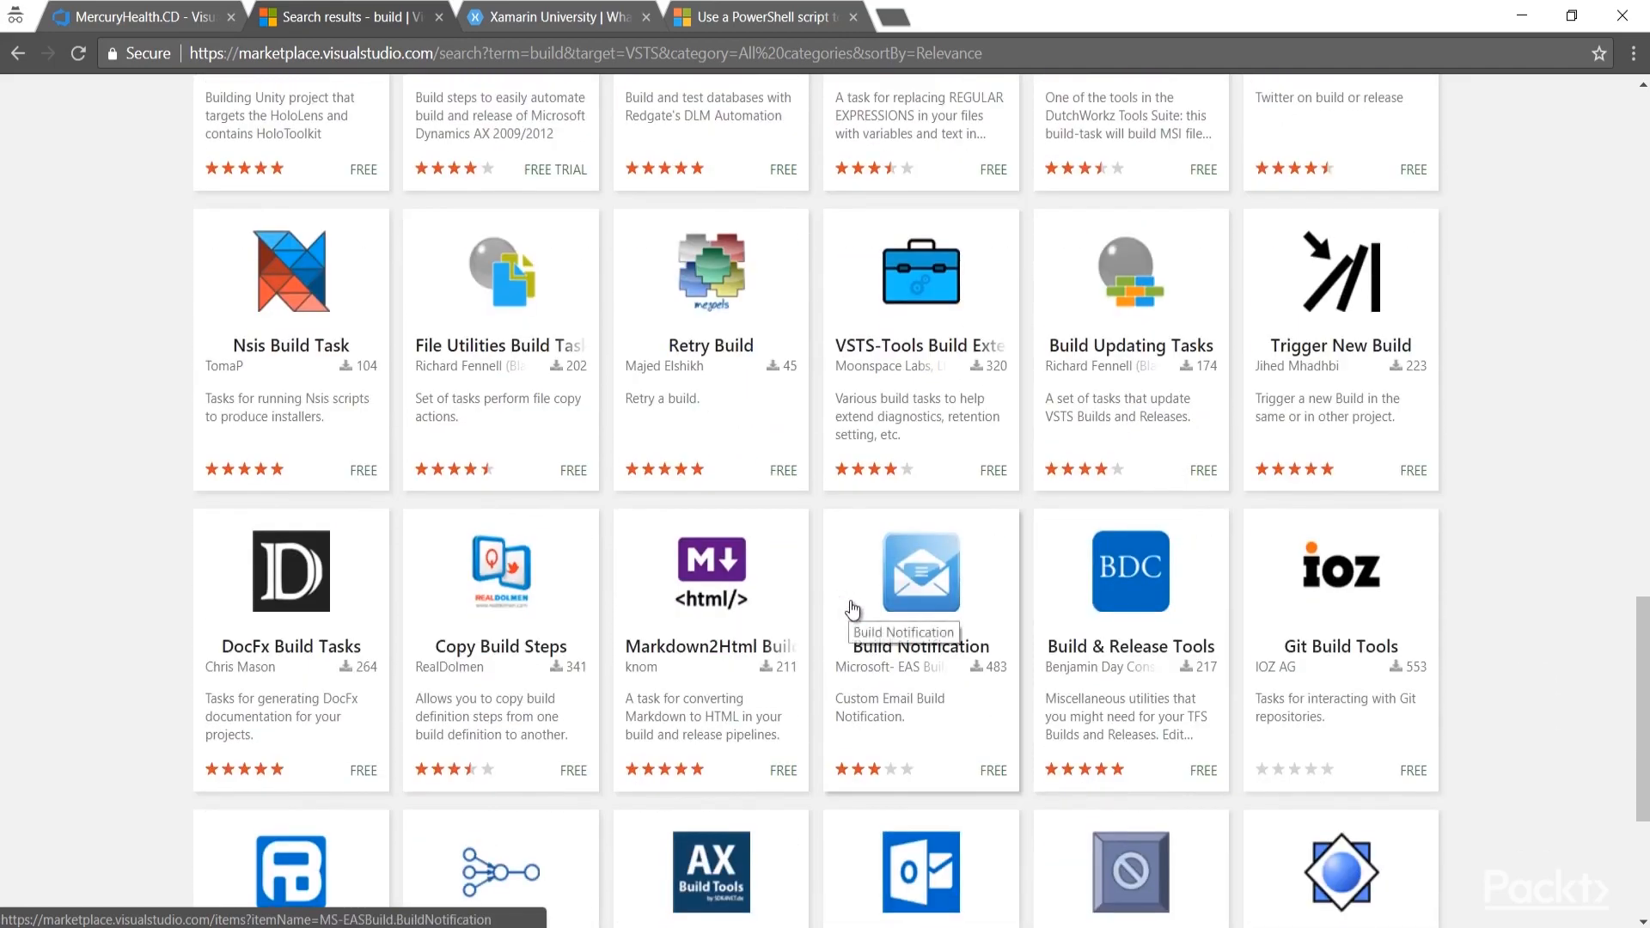
pyautogui.scroll(-3, 853, 610)
pyautogui.scroll(-2, 1057, 574)
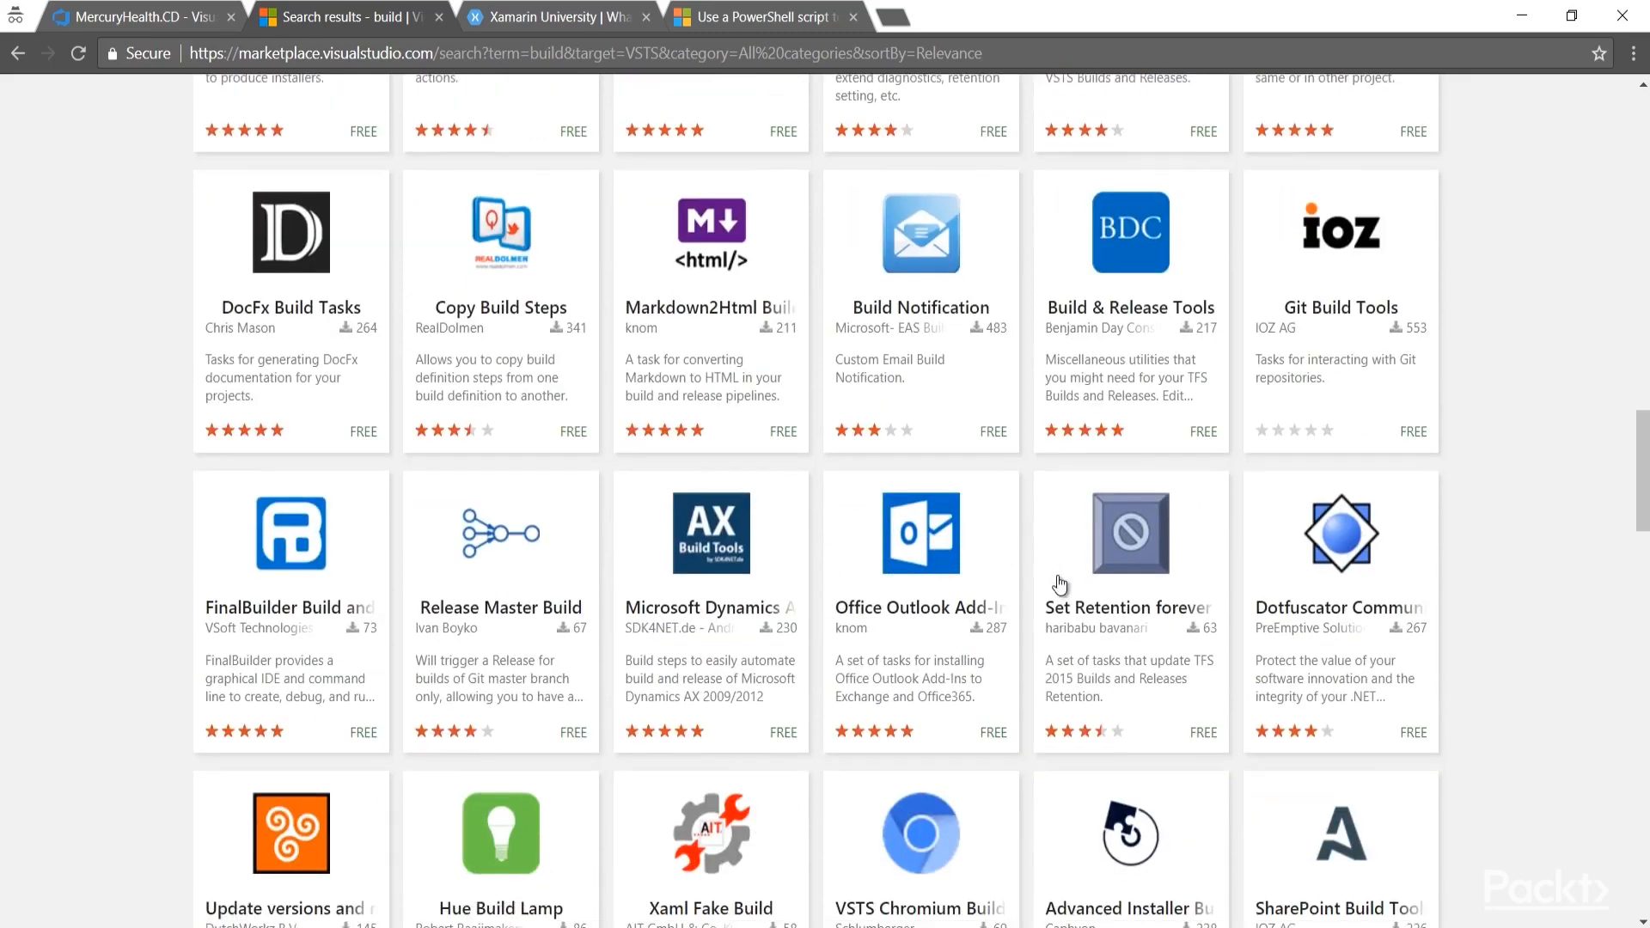
pyautogui.scroll(-2, 1048, 584)
pyautogui.scroll(-1, 1047, 588)
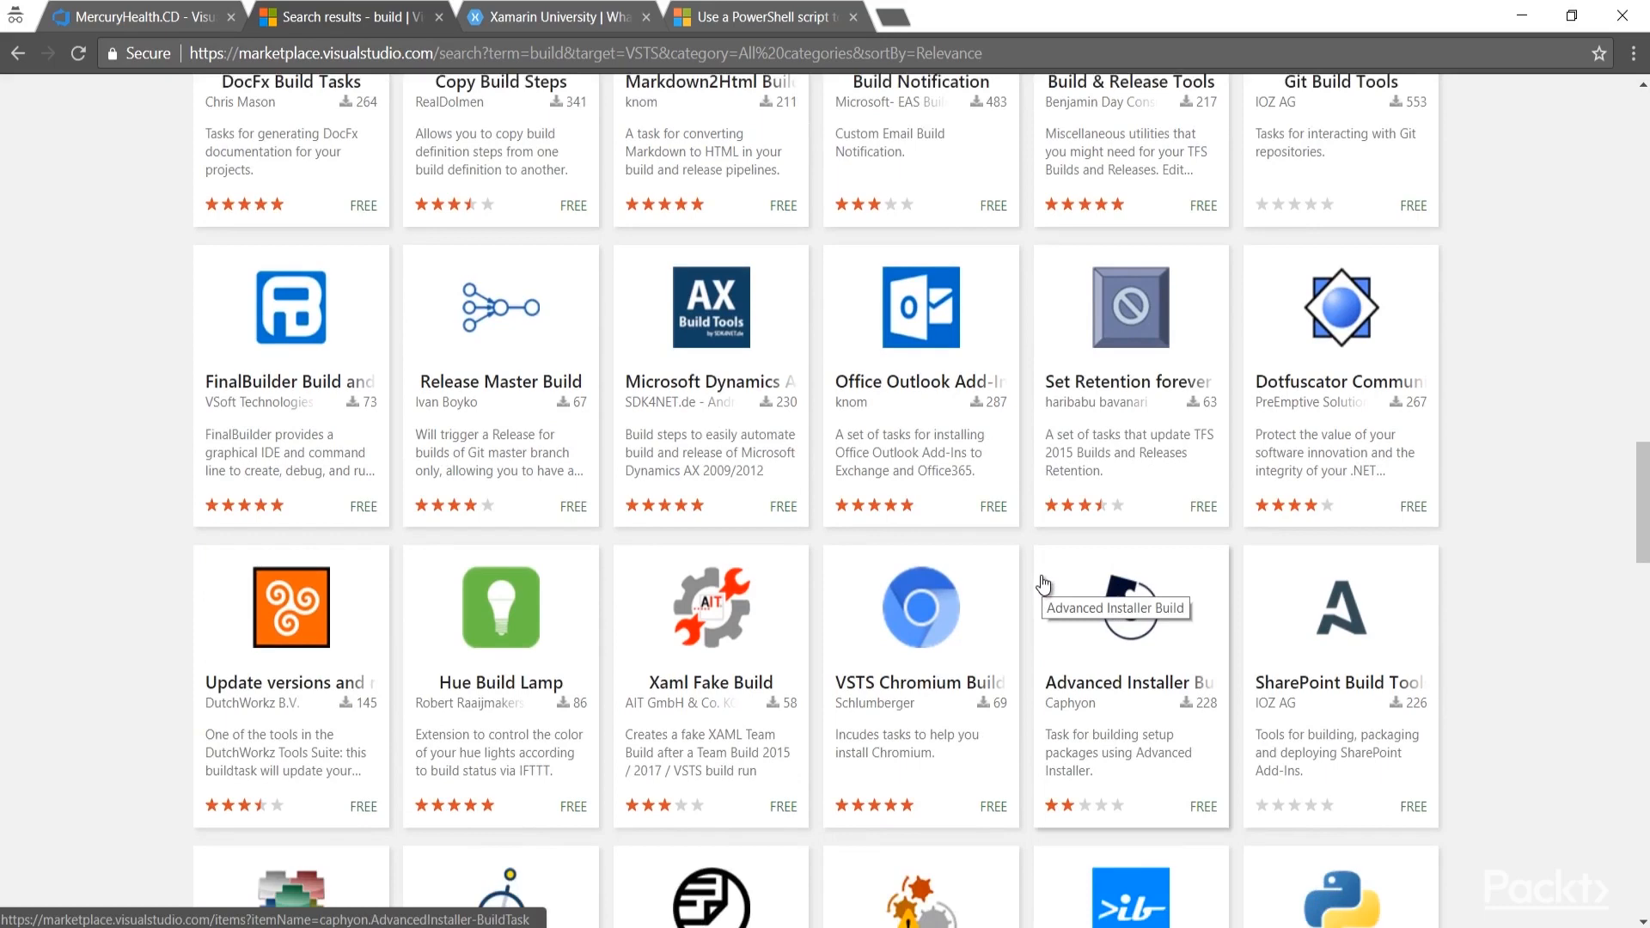
pyautogui.scroll(-3, 1044, 584)
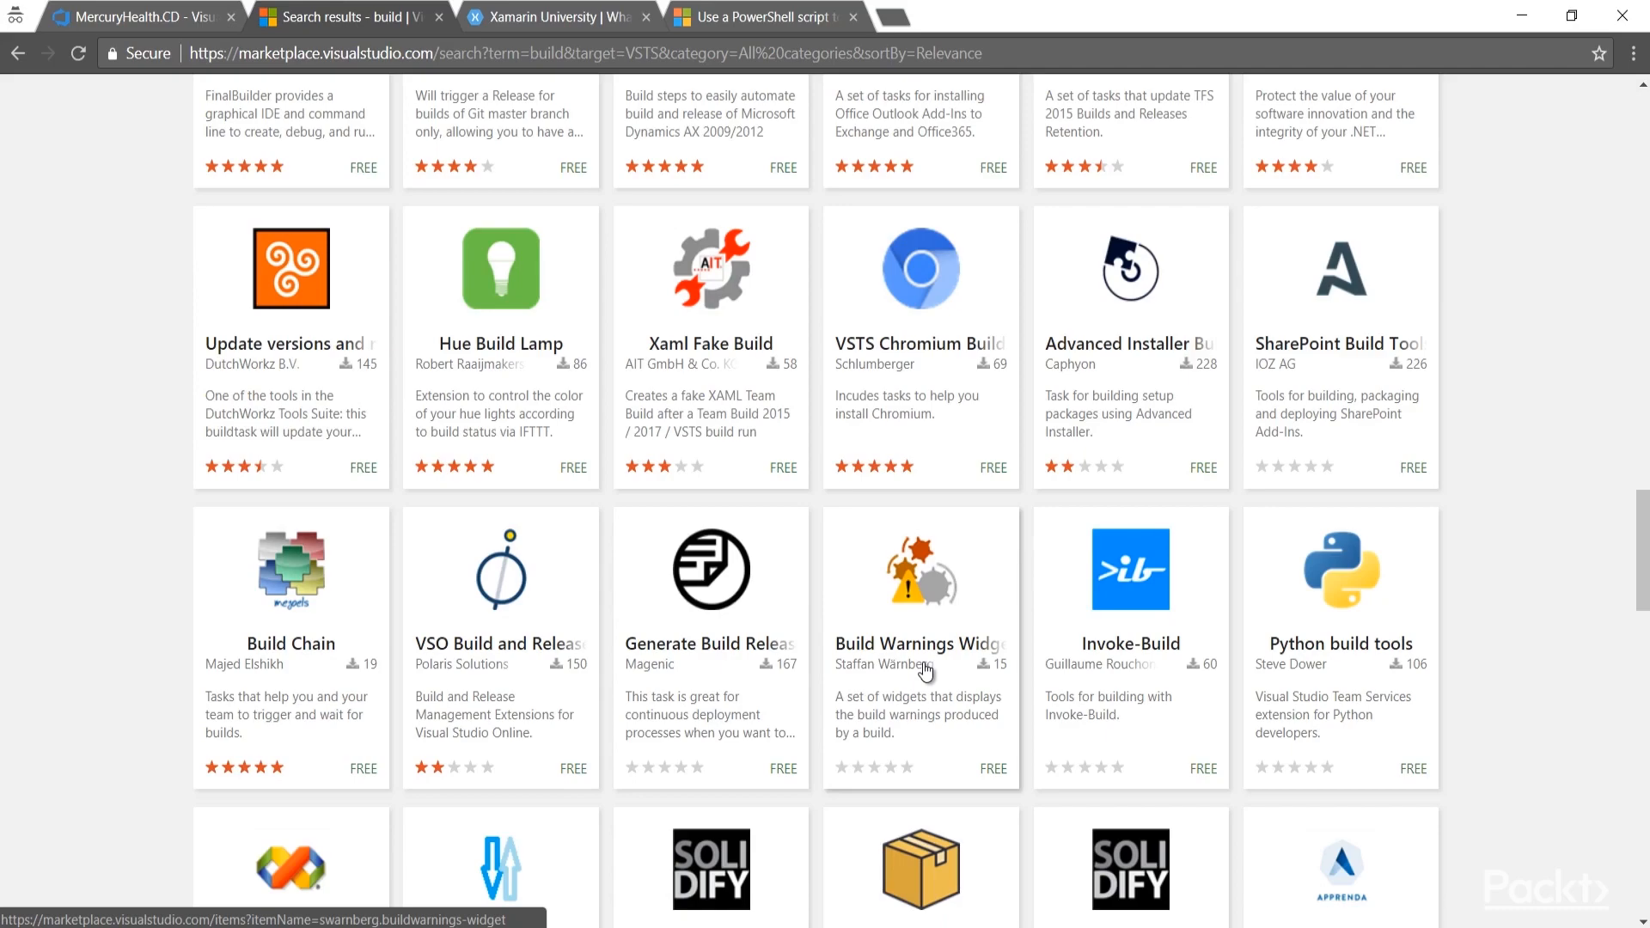
pyautogui.scroll(10, 925, 671)
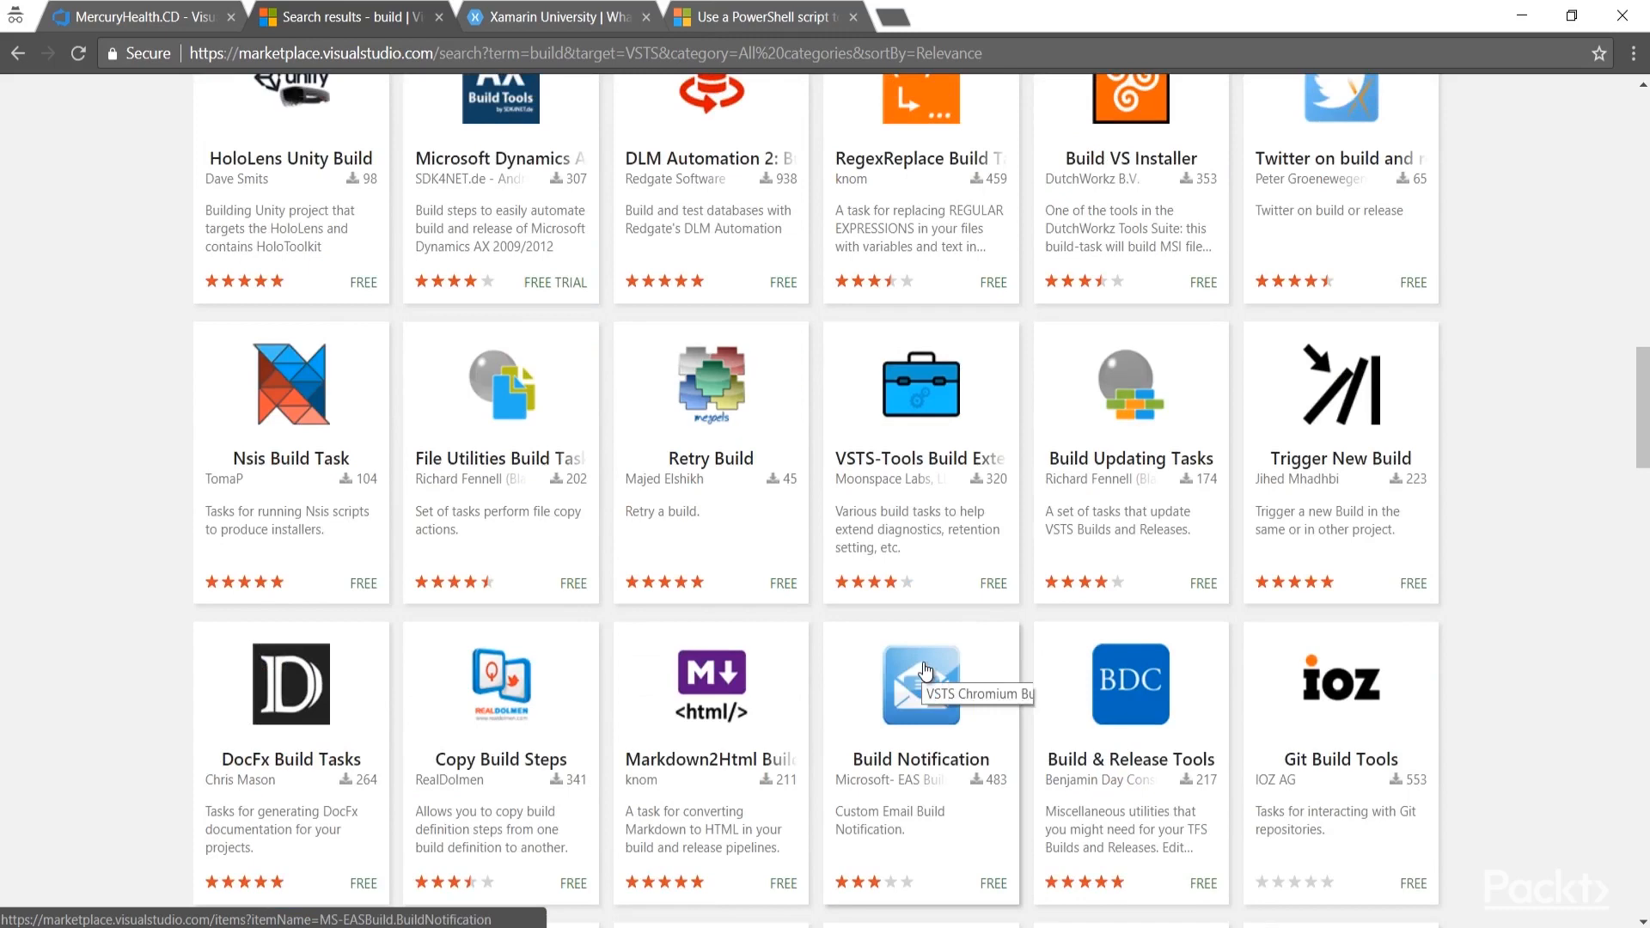
# Return to the MercuryHealth.CD build definition, open the account's extension management page and review the list of installed extensions.
pyautogui.click(142, 21)
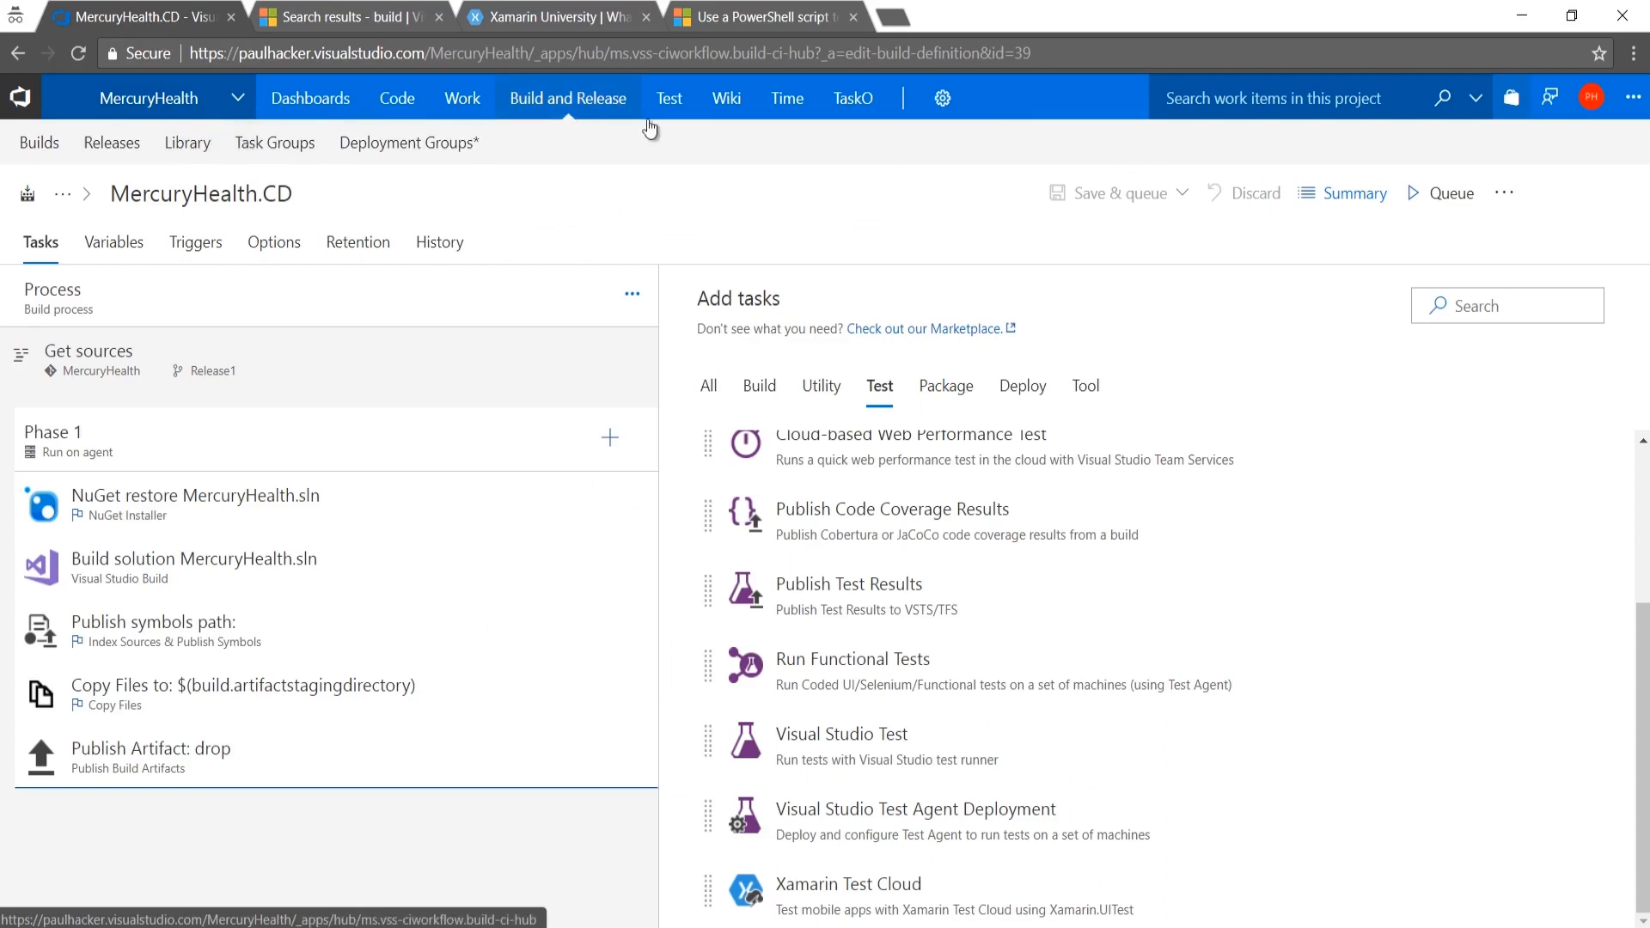
pyautogui.click(1510, 100)
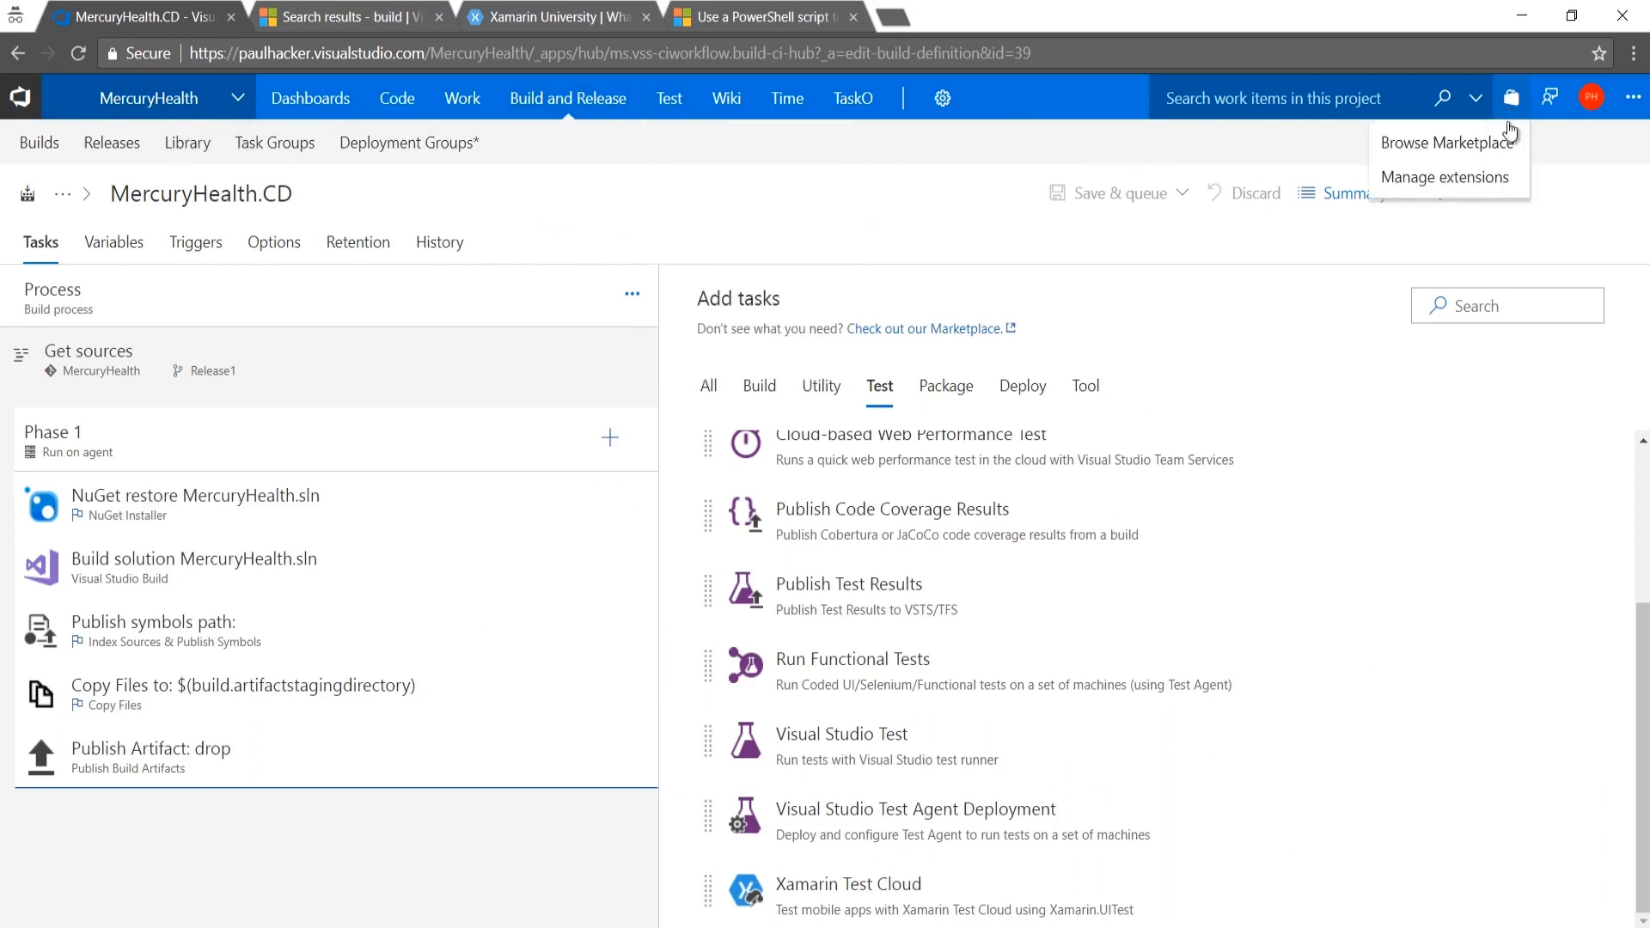
pyautogui.click(1481, 180)
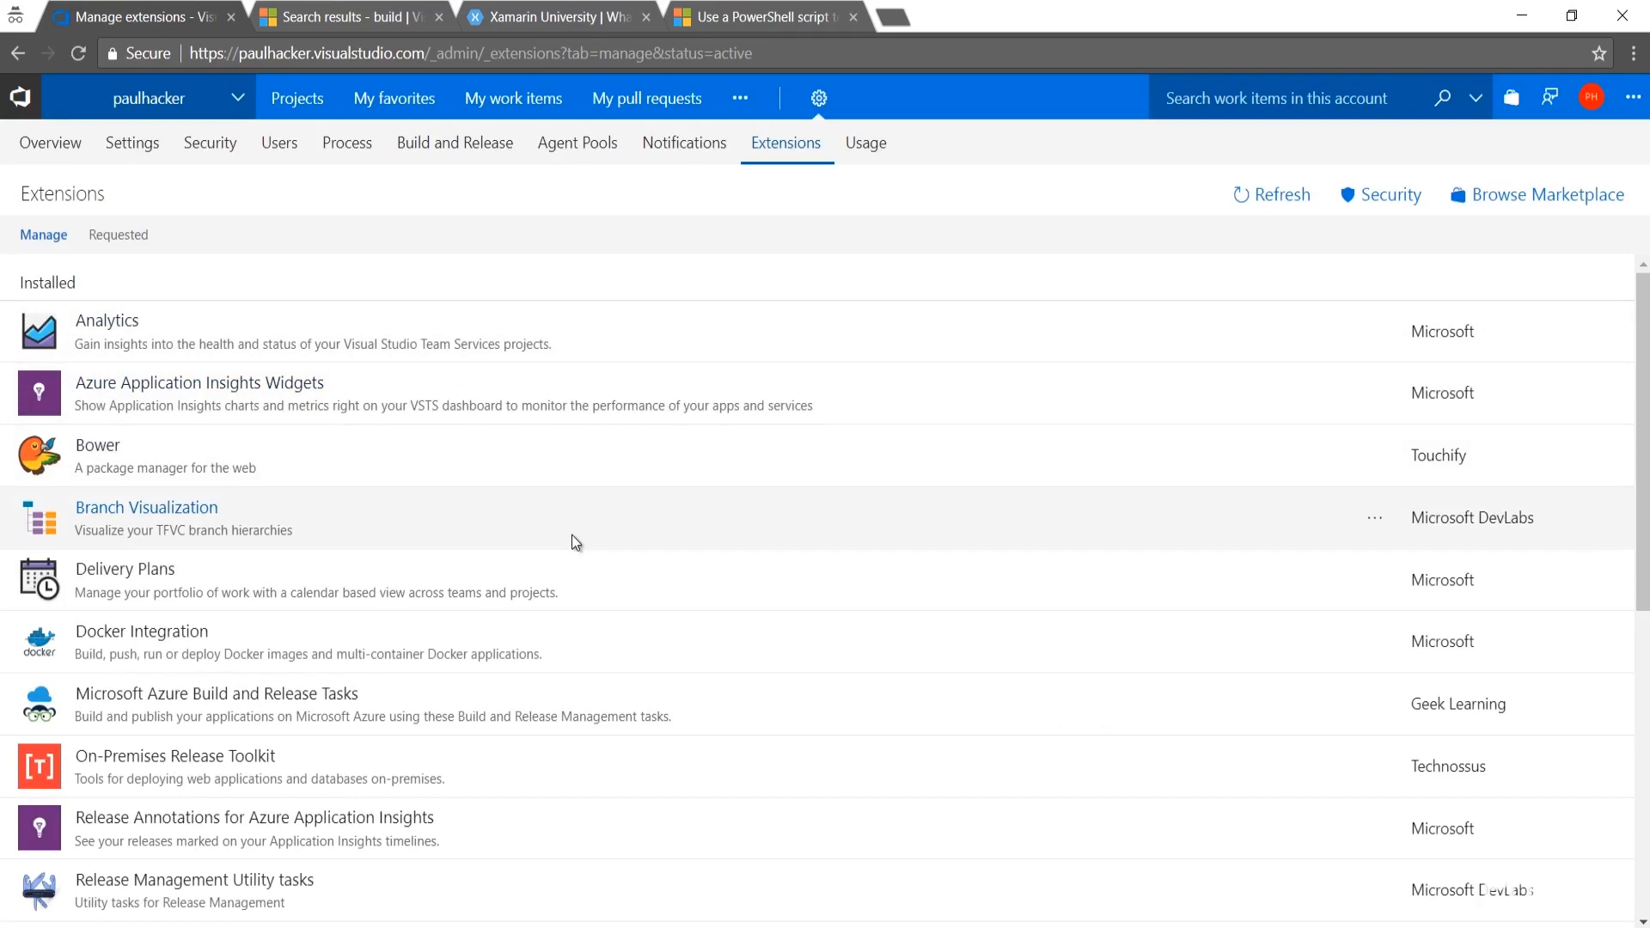
pyautogui.scroll(-1, 683, 722)
pyautogui.scroll(-2, 693, 689)
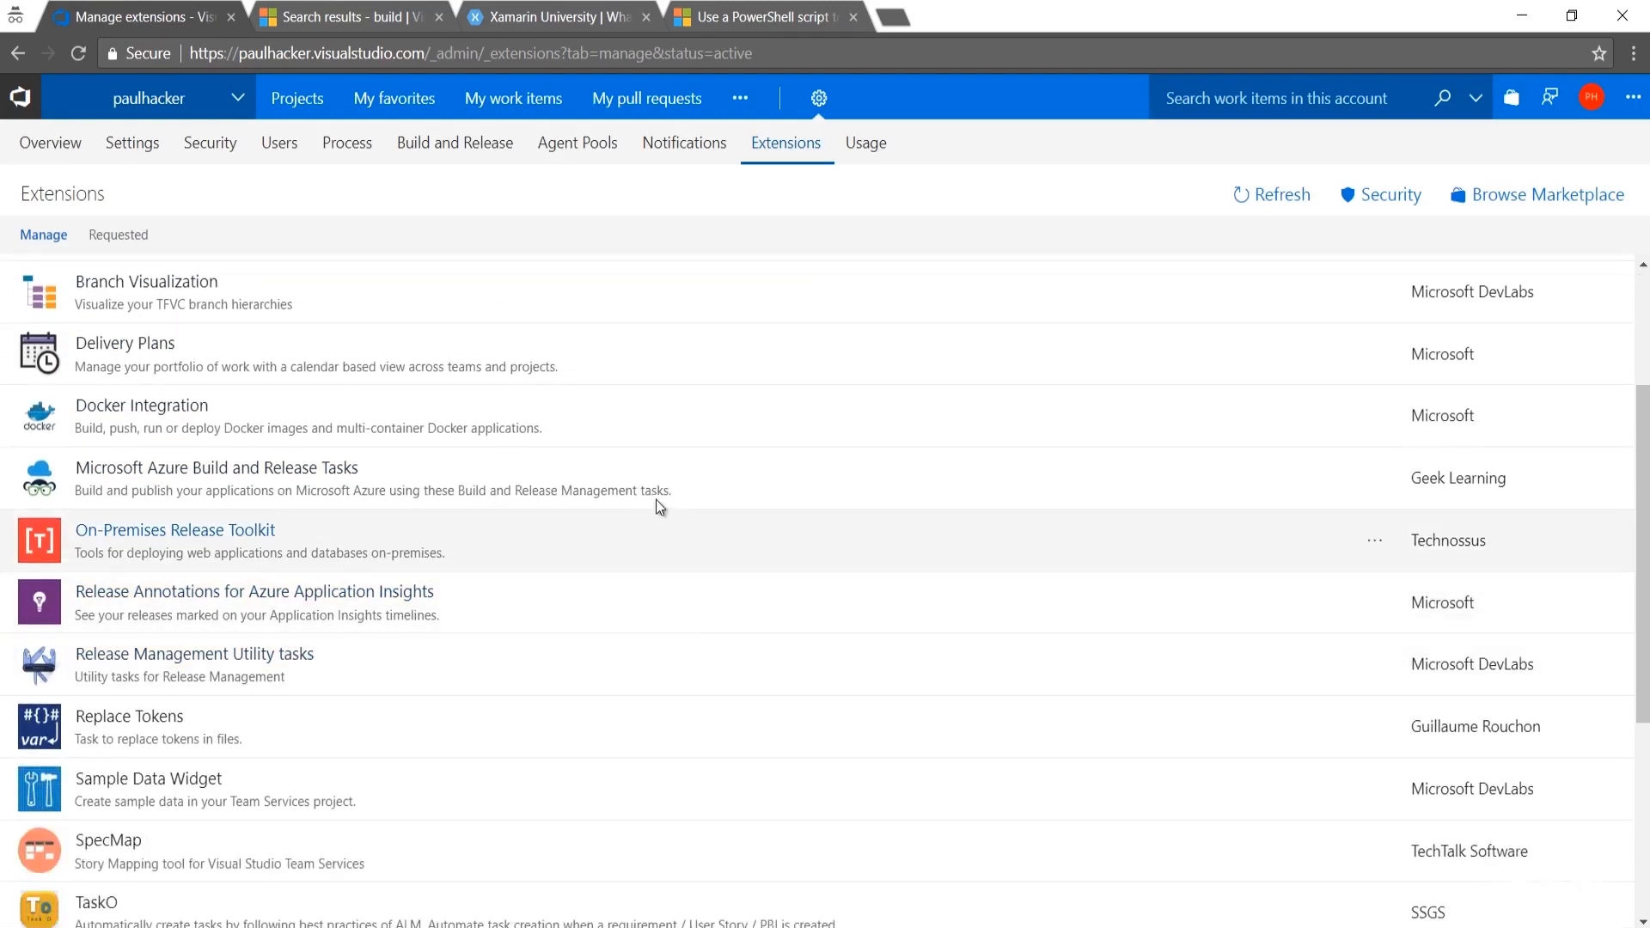
pyautogui.scroll(3, 650, 478)
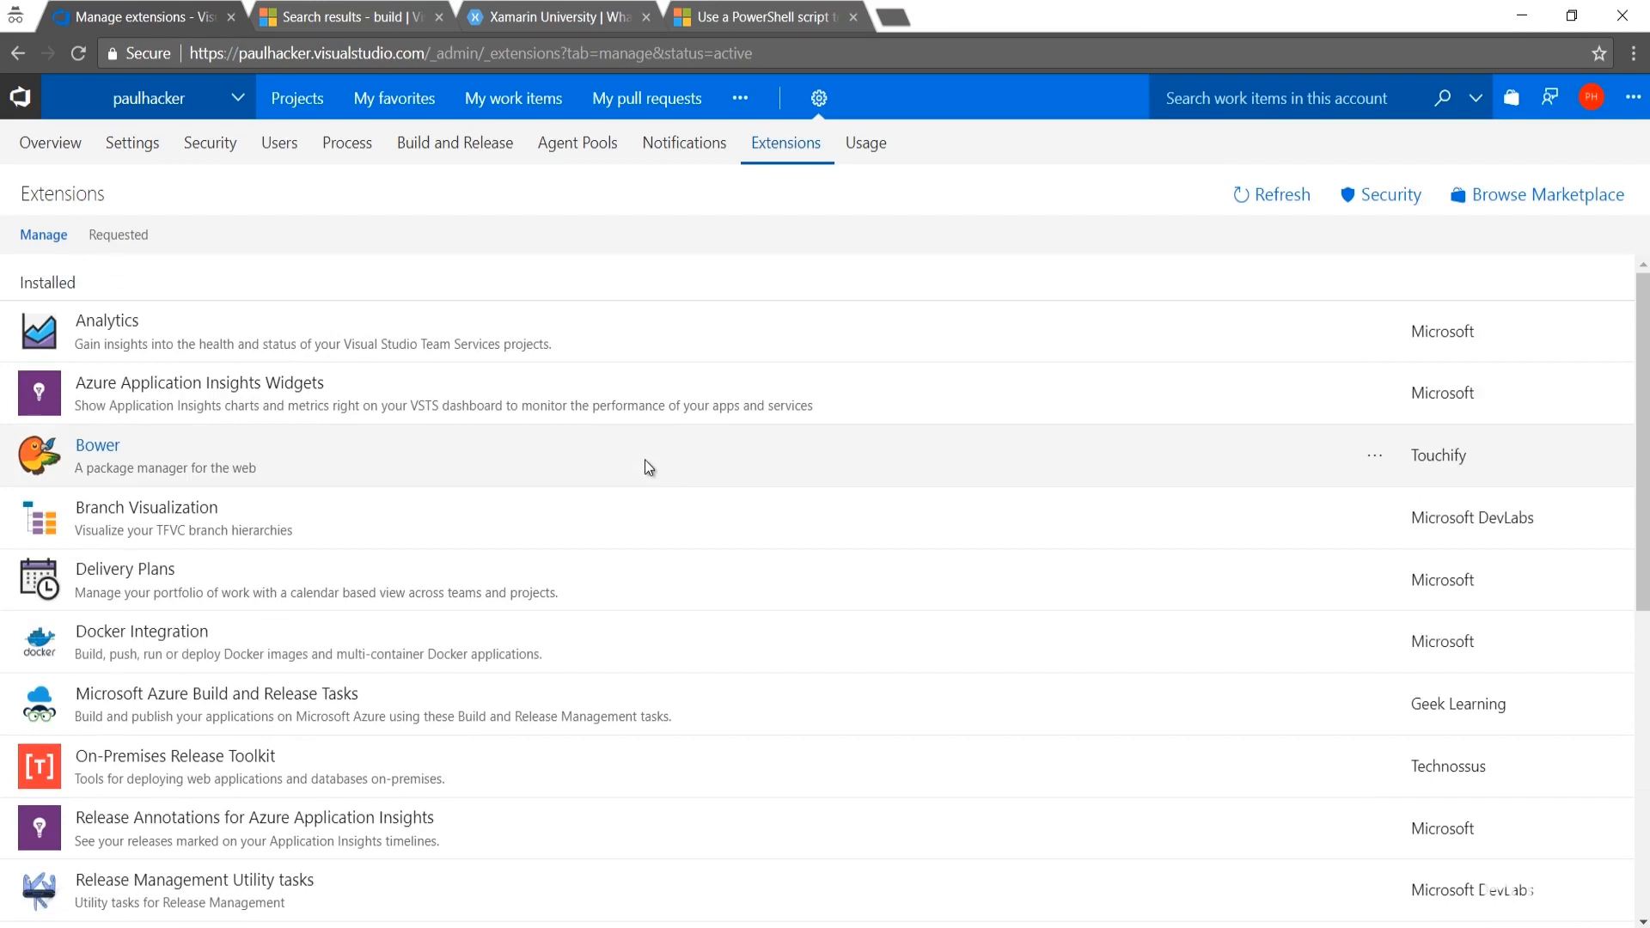